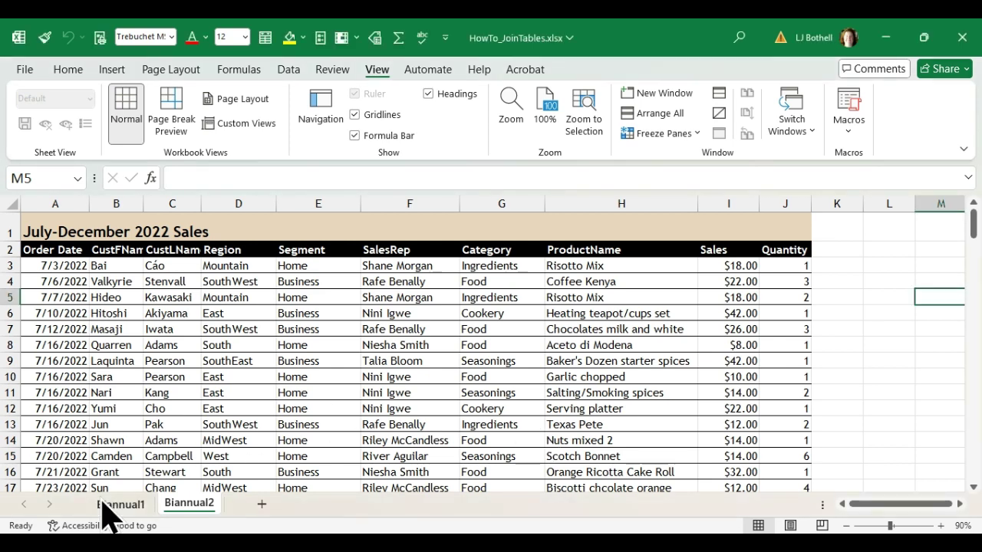
Compare the January-June and July-December sales tables on Biannual1 and Biannual2, ending on Biannual1
{"action": "left_click", "coordinate": [128, 511]}
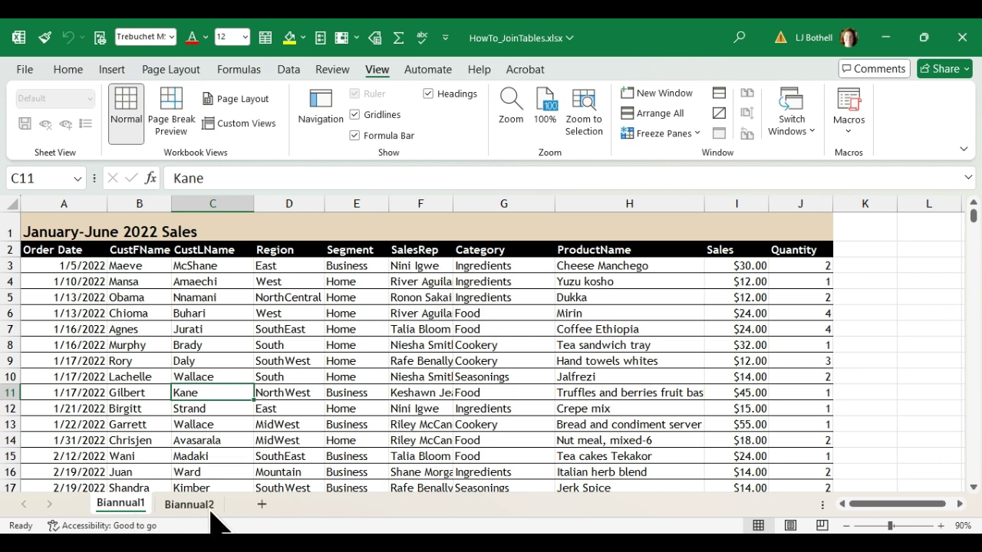
{"action": "left_click", "coordinate": [211, 514]}
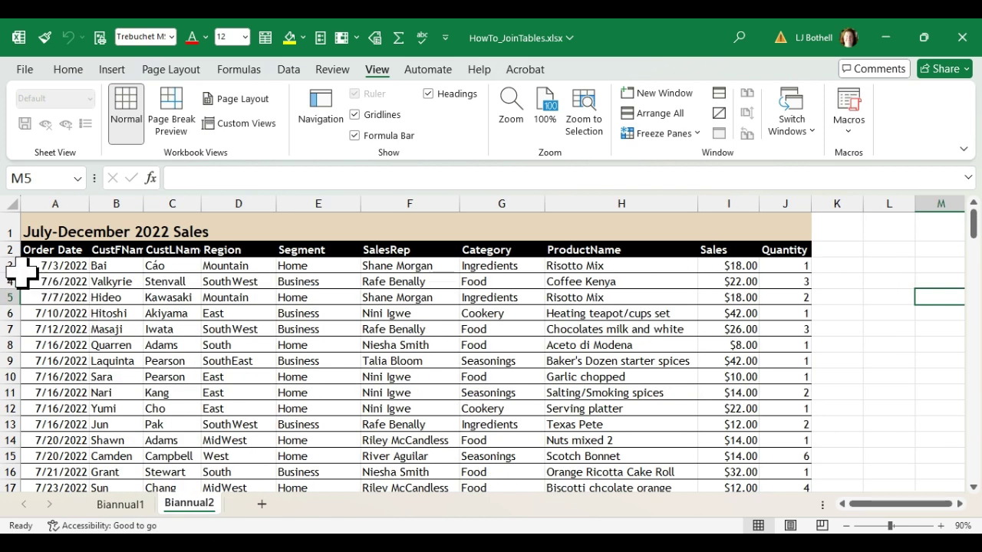
{"action": "left_click", "coordinate": [44, 222]}
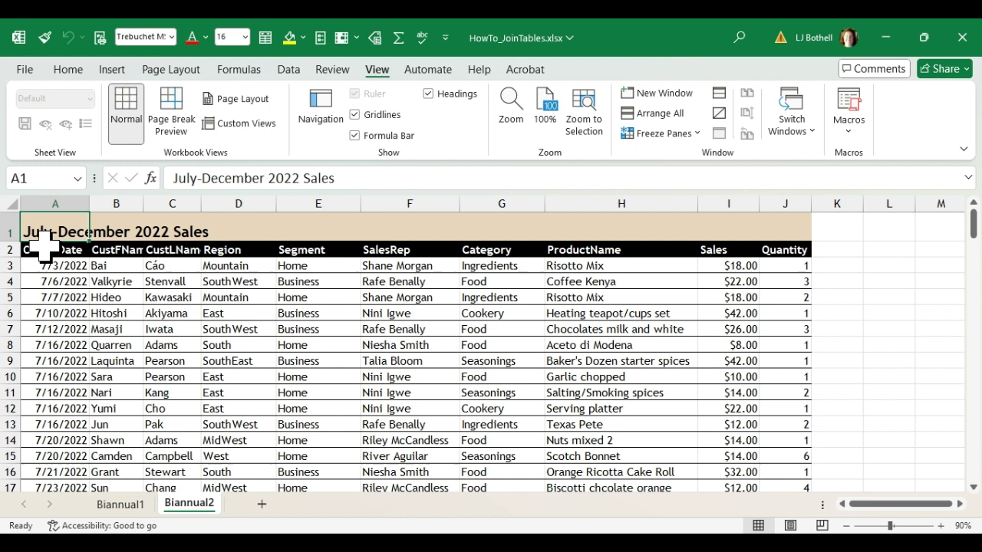
{"action": "left_click", "coordinate": [42, 250]}
{"action": "left_click", "coordinate": [103, 343]}
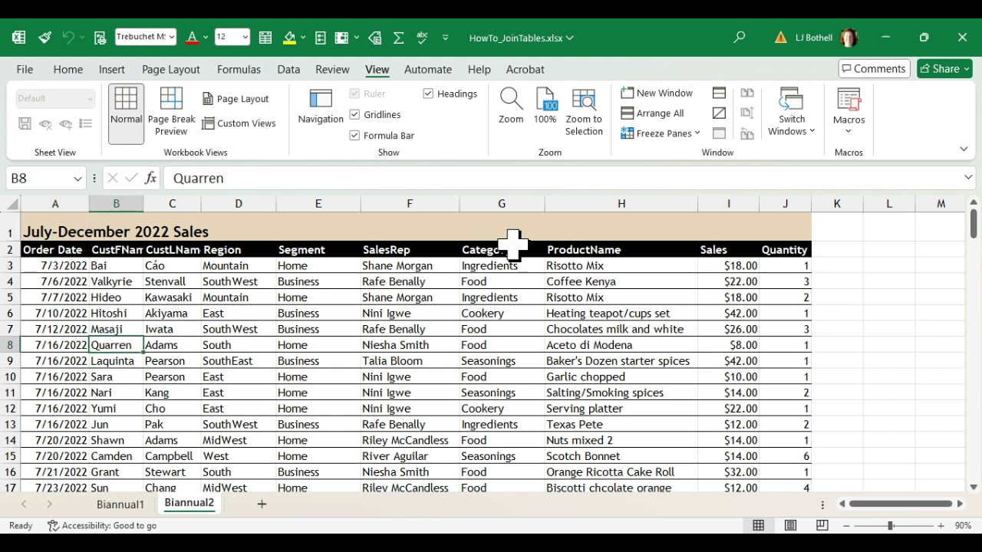
{"action": "left_click", "coordinate": [430, 330]}
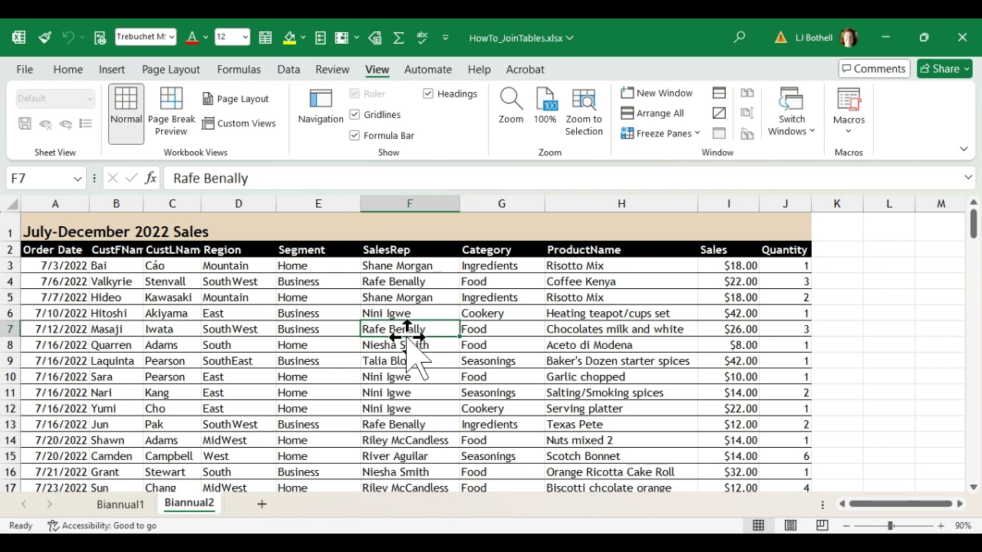
{"action": "left_click", "coordinate": [117, 506]}
{"action": "left_click", "coordinate": [188, 506]}
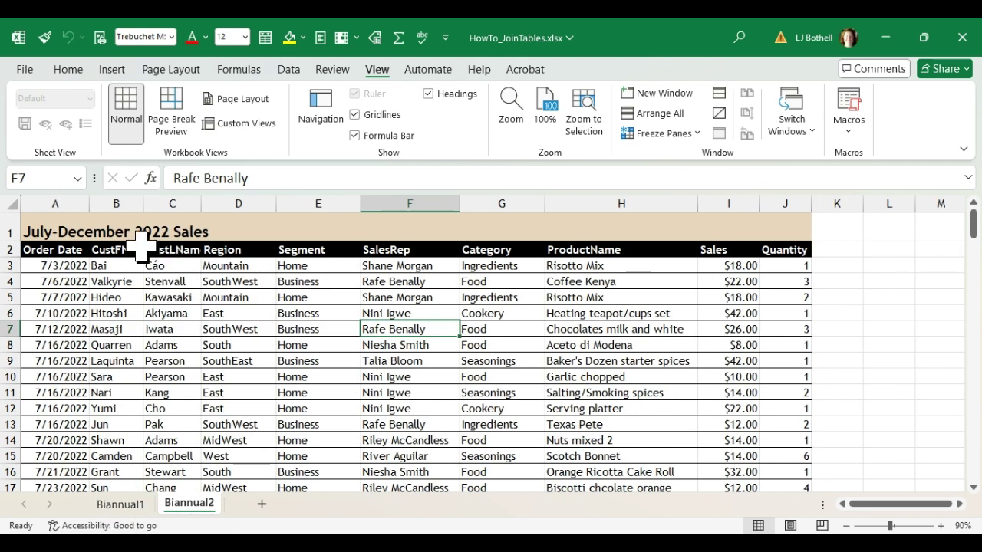
{"action": "left_click", "coordinate": [121, 506]}
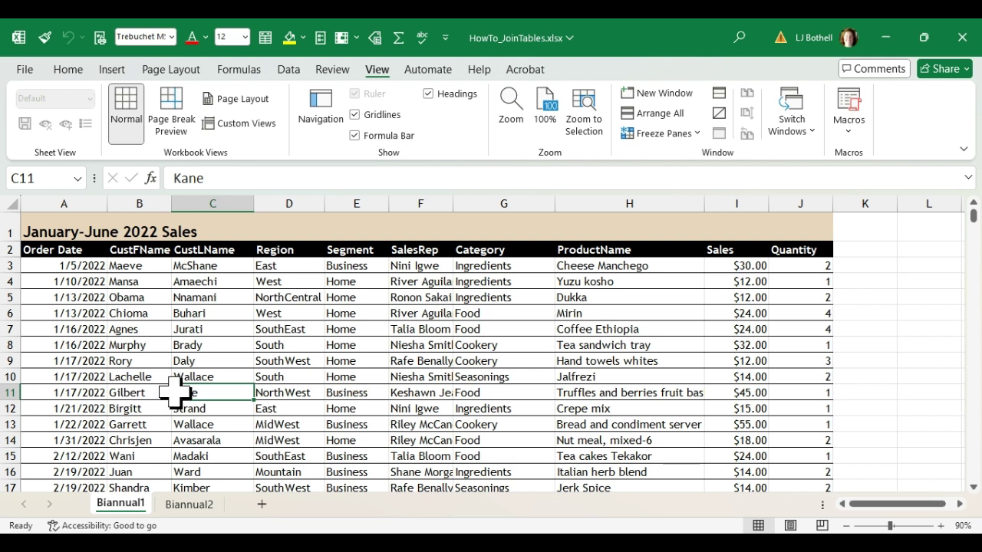
{"action": "left_click", "coordinate": [87, 296]}
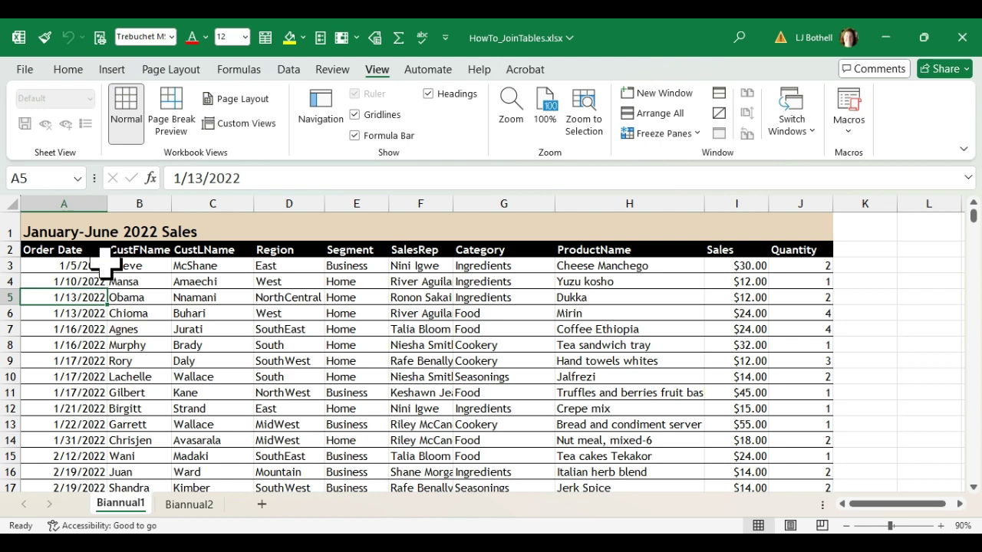
Add a new sheet after Biannual2 and name it 'Combined 2022Sales'
{"action": "left_click", "coordinate": [190, 507]}
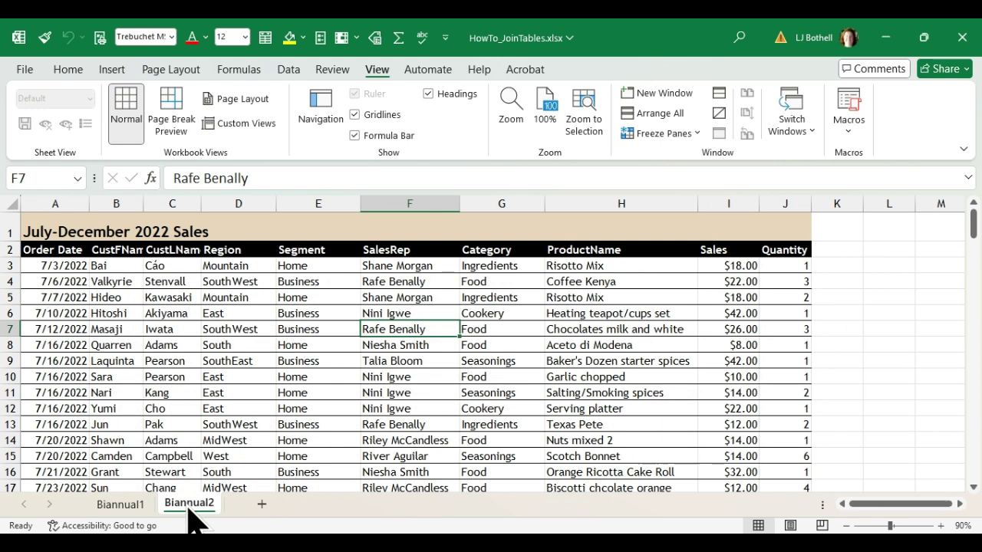
{"action": "left_click", "coordinate": [261, 505]}
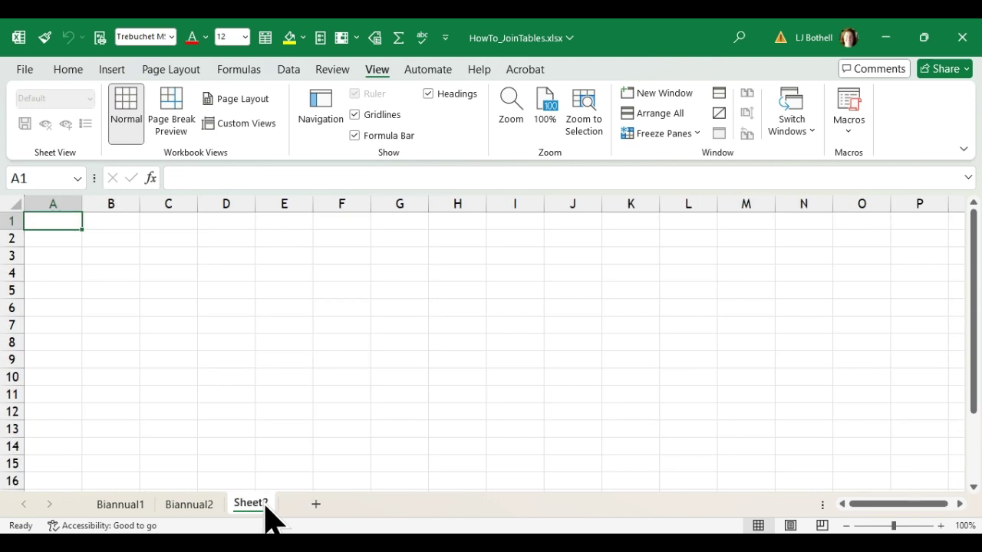
{"action": "double_click", "coordinate": [253, 504]}
{"action": "type", "text": "Co"}
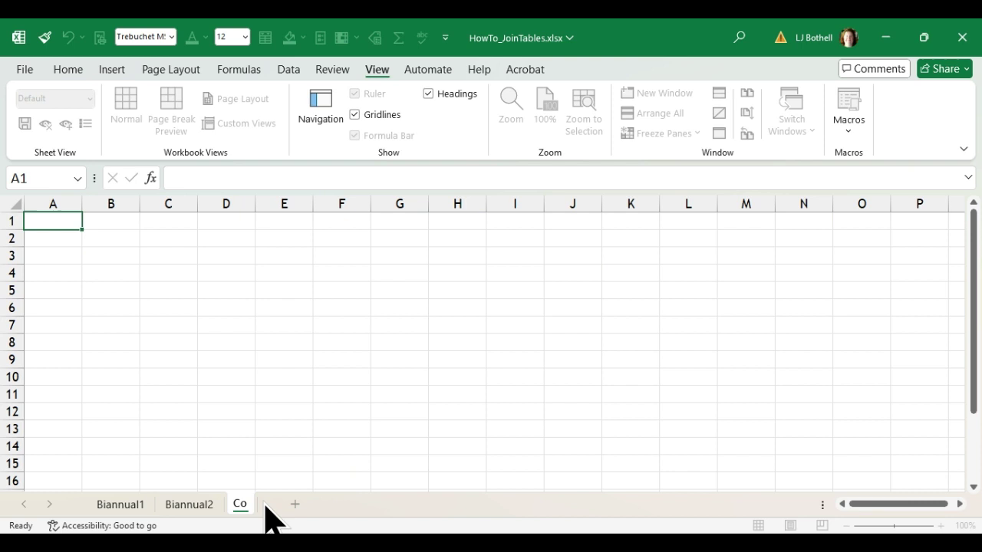
{"action": "type", "text": "mbined 2022Sales"}
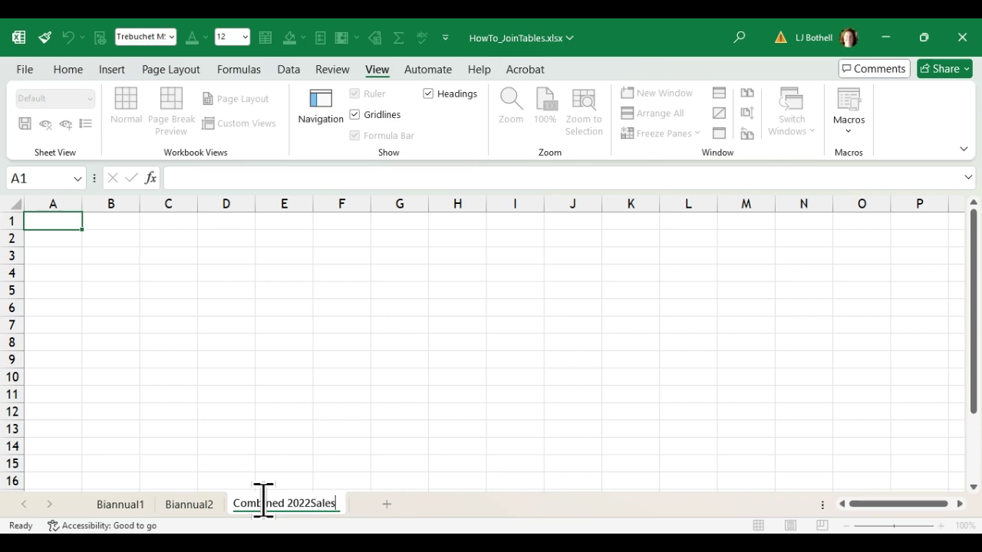
{"action": "key", "text": "Return"}
Copy the whole January-June 2022 Sales table from Biannual1 into A1 of Combined 2022Sales
{"action": "left_click", "coordinate": [123, 506]}
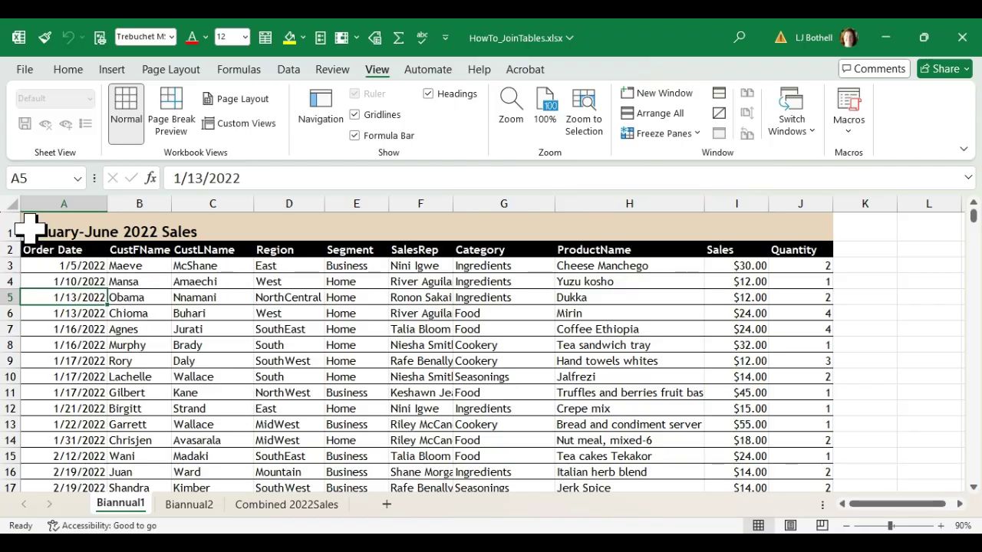
{"action": "left_click_drag", "start_coordinate": [31, 229], "coordinate": [789, 458]}
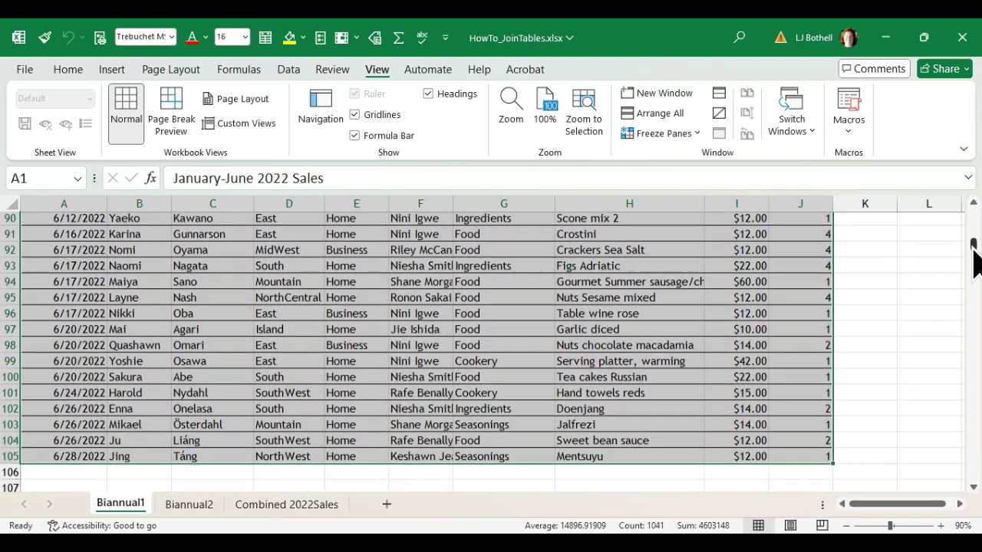
{"action": "left_click_drag", "start_coordinate": [972, 247], "coordinate": [972, 205]}
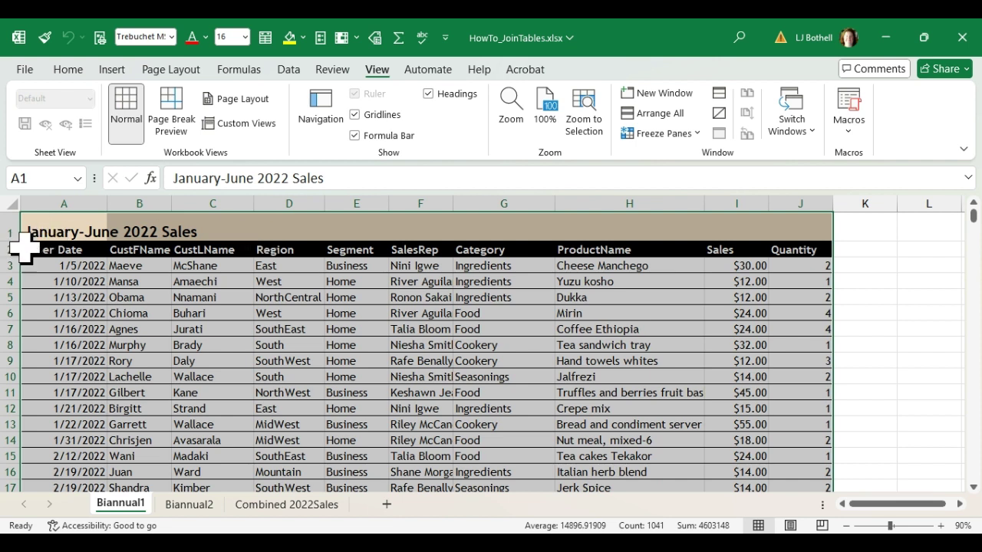
{"action": "key", "text": "ctrl+c"}
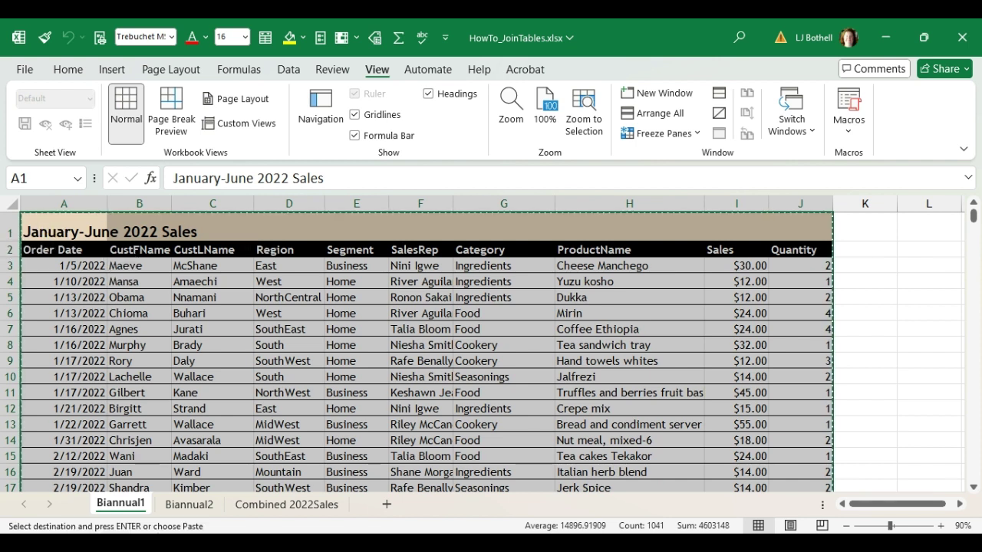
{"action": "left_click", "coordinate": [265, 507]}
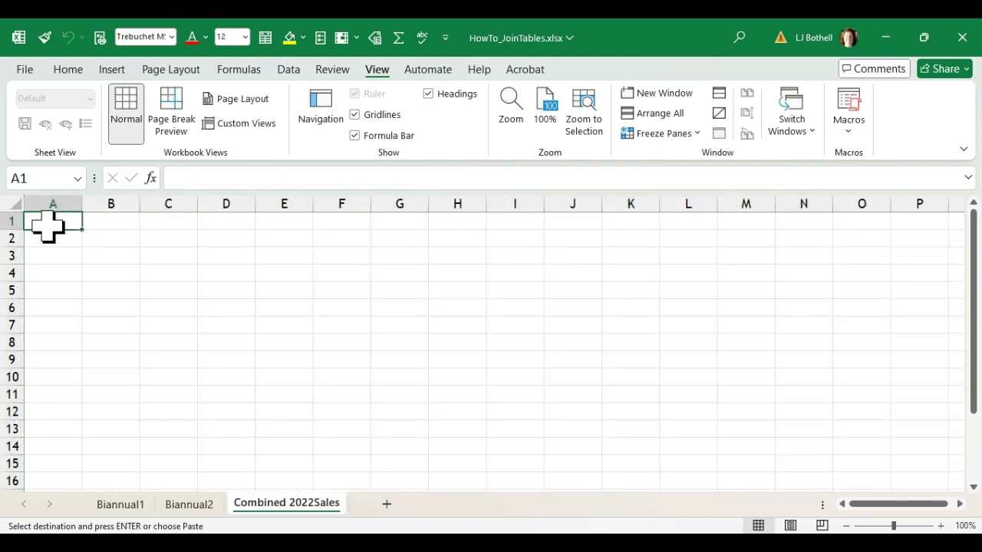
{"action": "key", "text": "ctrl+v"}
Resize columns A–H so order dates, first names, sales reps, categories and product names fit
{"action": "left_click", "coordinate": [157, 344]}
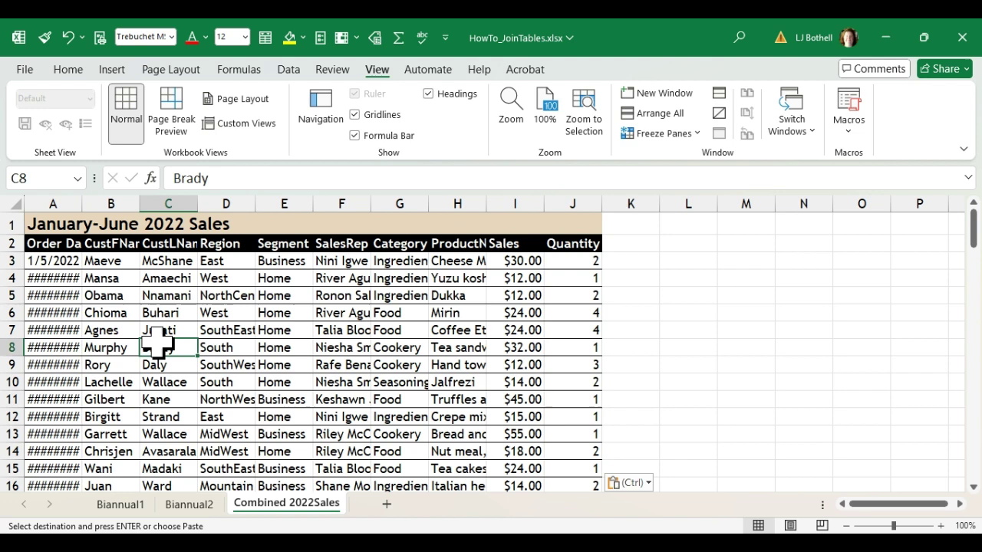
{"action": "double_click", "coordinate": [77, 203]}
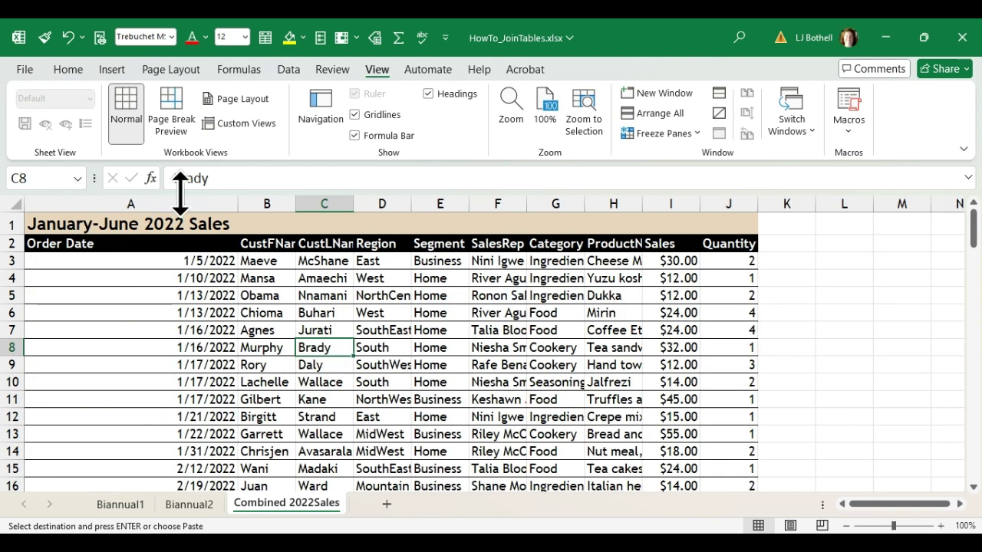
{"action": "left_click_drag", "start_coordinate": [232, 205], "coordinate": [131, 213]}
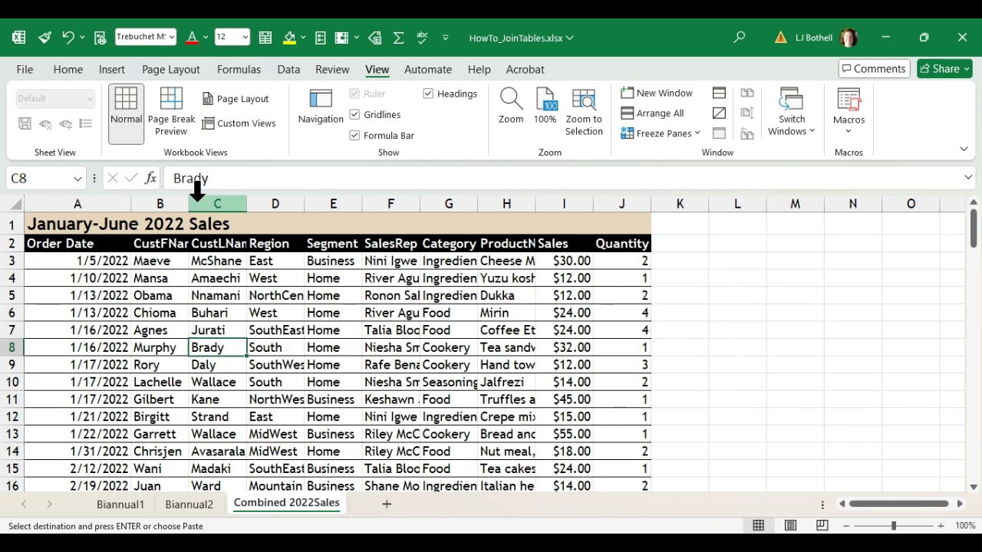
{"action": "left_click_drag", "start_coordinate": [197, 203], "coordinate": [166, 209]}
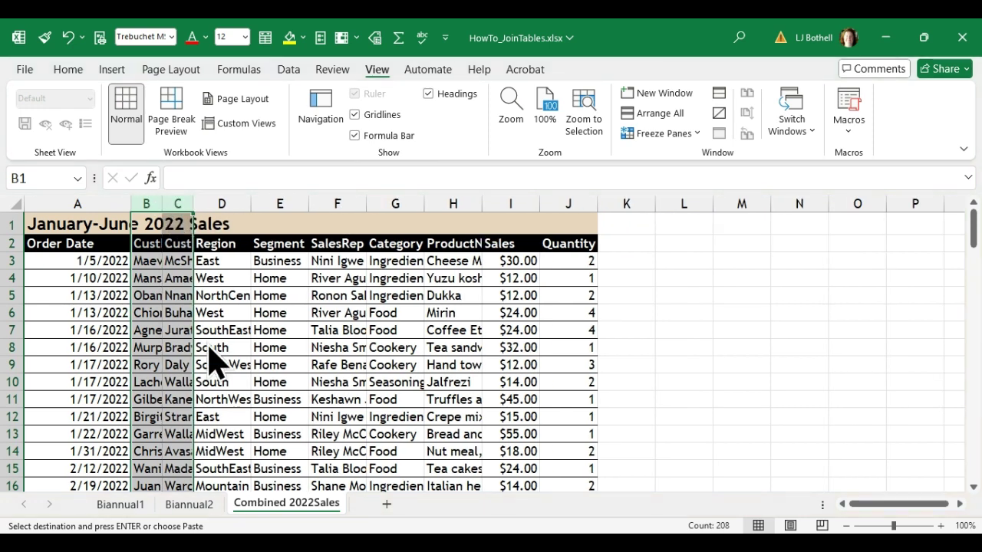
{"action": "left_click", "coordinate": [171, 225]}
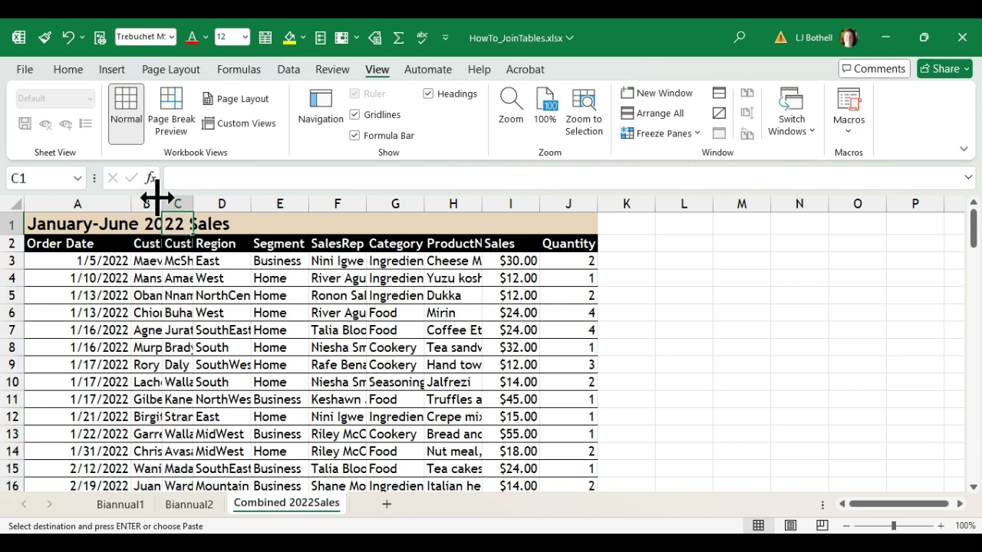
{"action": "left_click_drag", "start_coordinate": [161, 201], "coordinate": [441, 214]}
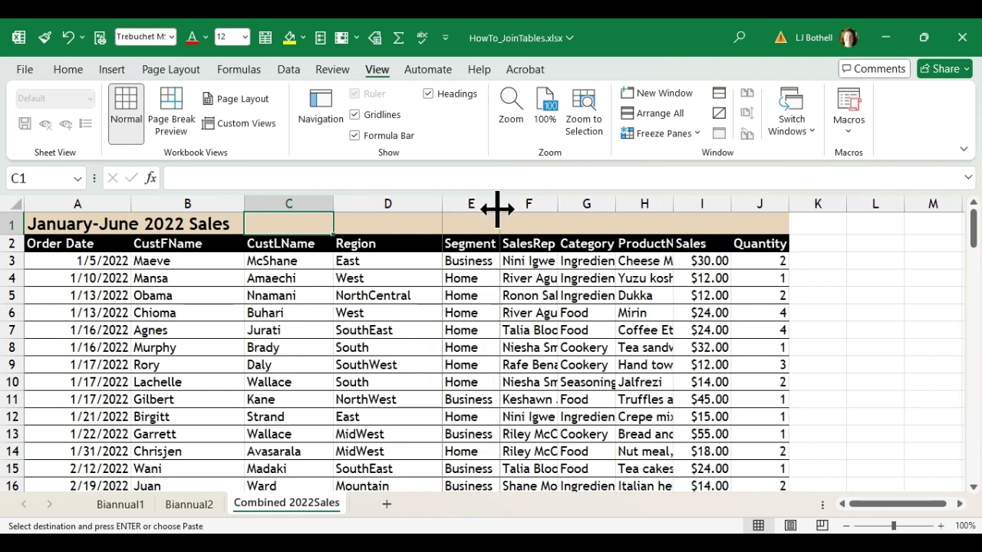
{"action": "left_click_drag", "start_coordinate": [500, 206], "coordinate": [761, 219]}
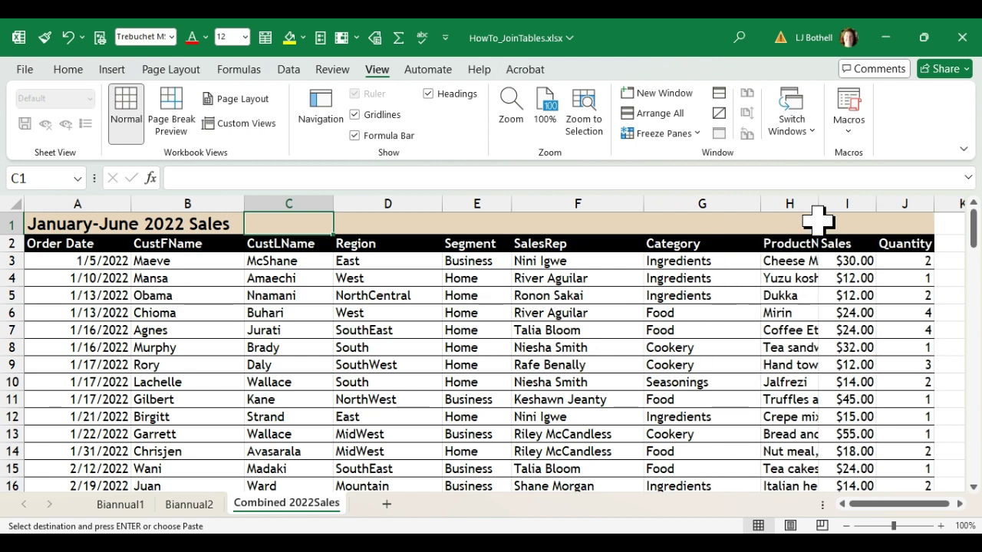
{"action": "left_click_drag", "start_coordinate": [822, 204], "coordinate": [848, 208]}
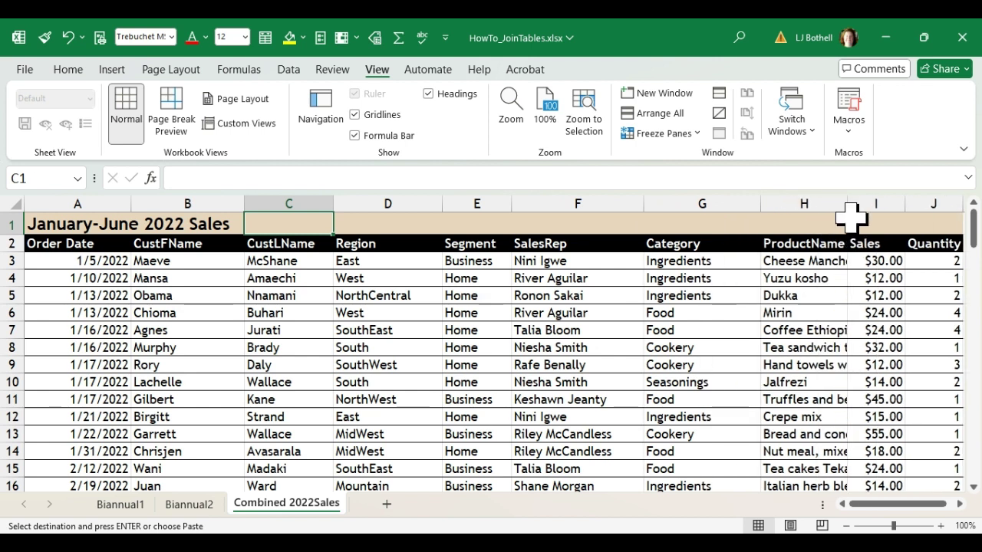
{"action": "left_click_drag", "start_coordinate": [442, 208], "coordinate": [430, 205]}
{"action": "left_click_drag", "start_coordinate": [135, 204], "coordinate": [117, 261]}
{"action": "left_click", "coordinate": [154, 311]}
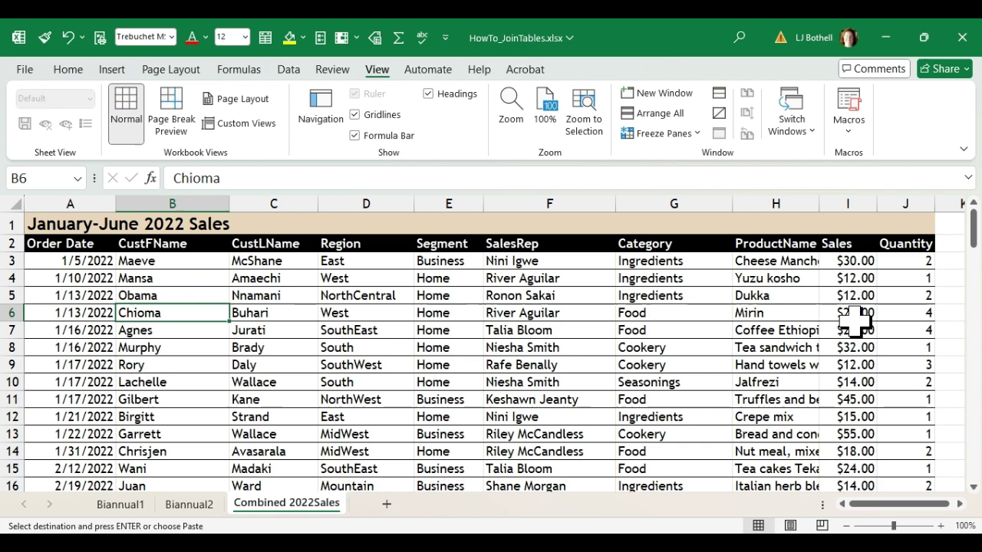
Clear the copy highlight and confirm the pasted data ends at row 105
{"action": "left_click", "coordinate": [143, 509]}
{"action": "left_click", "coordinate": [307, 361]}
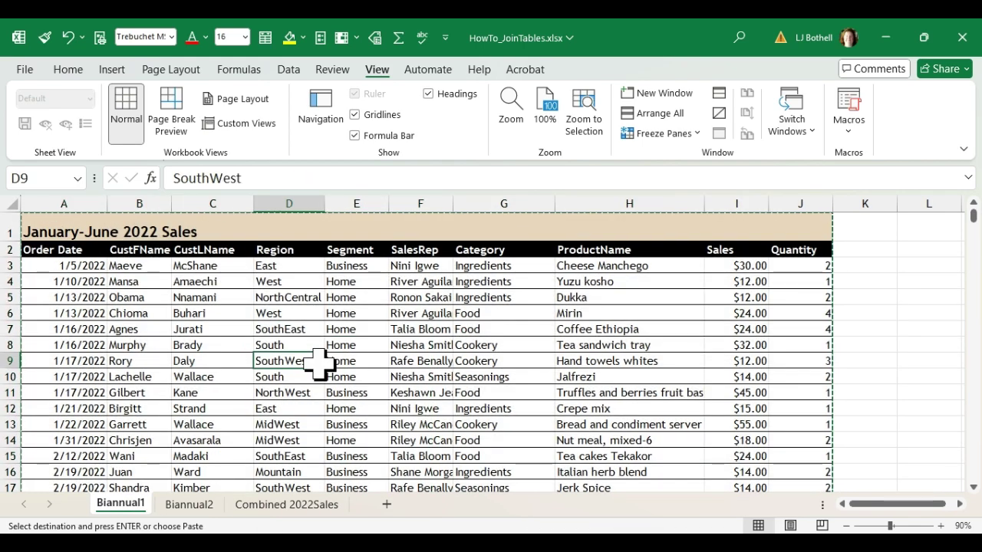
{"action": "left_click", "coordinate": [306, 514]}
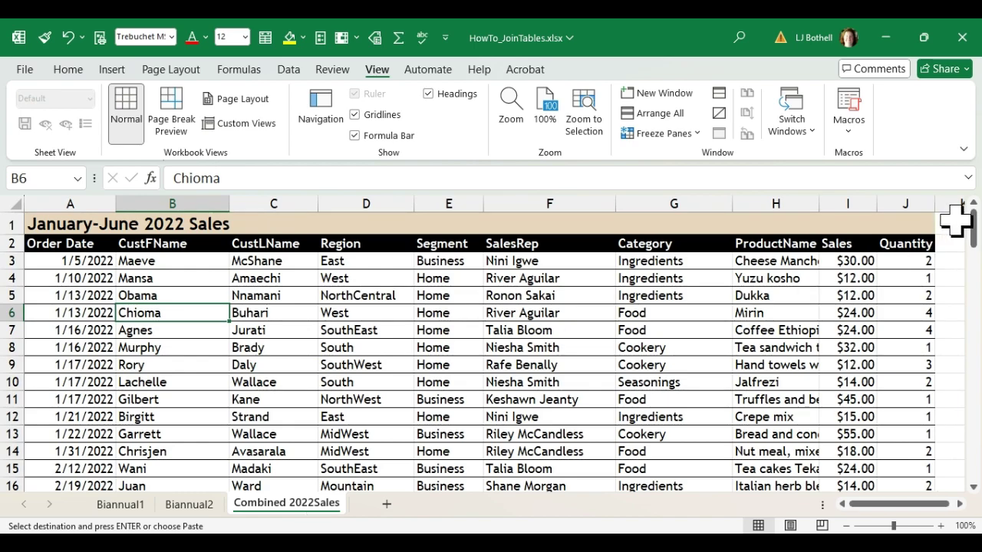
{"action": "left_click_drag", "start_coordinate": [974, 230], "coordinate": [978, 491]}
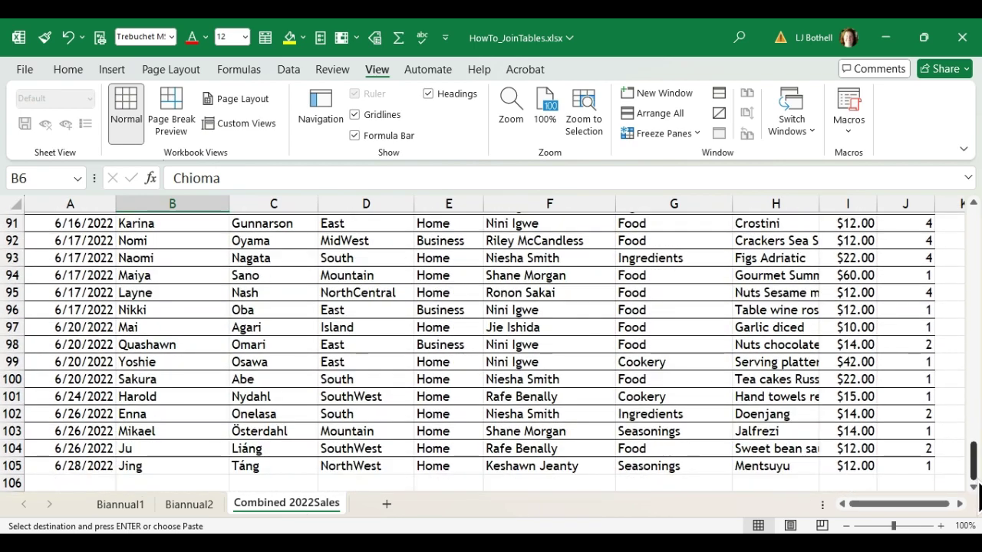
{"action": "left_click", "coordinate": [60, 467]}
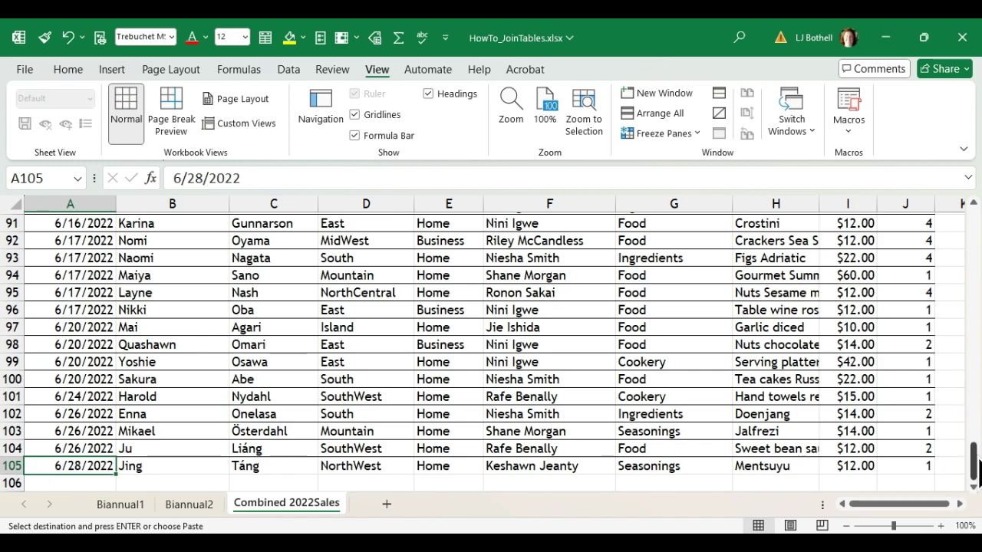
{"action": "left_click_drag", "start_coordinate": [973, 460], "coordinate": [963, 209]}
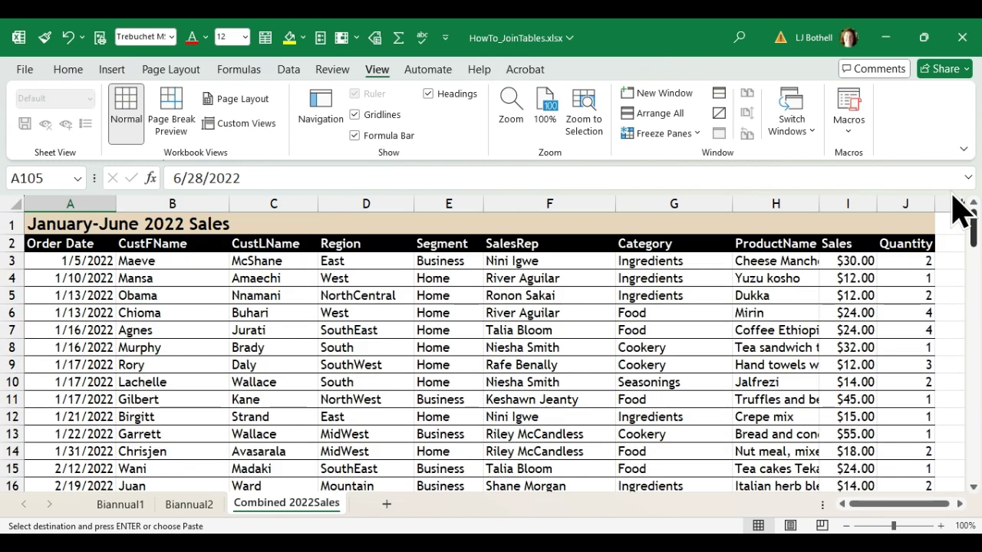
Replace 'January-June' in the A1 title so it reads 'ALL 2022 Sales'
{"action": "left_click", "coordinate": [38, 223]}
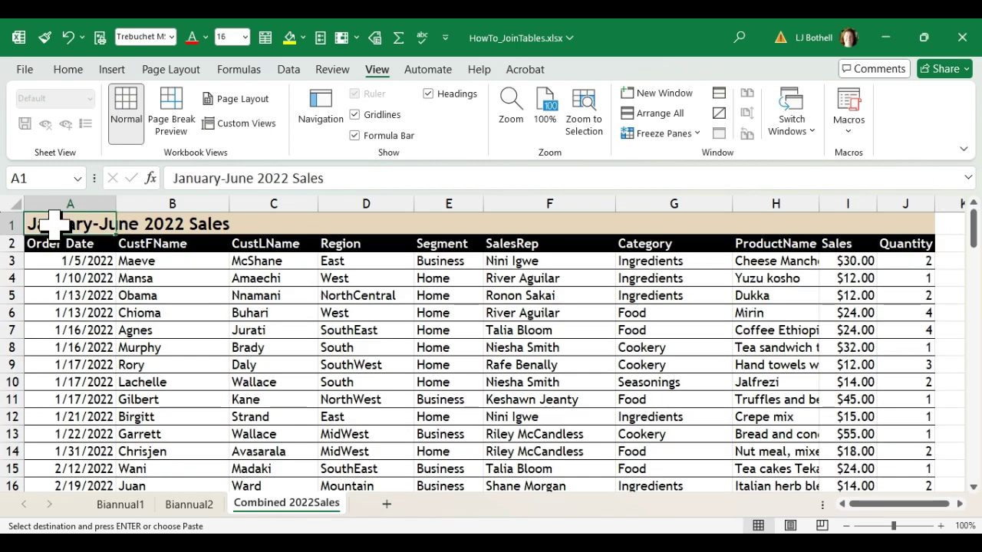
{"action": "left_click", "coordinate": [263, 178]}
{"action": "left_click_drag", "start_coordinate": [263, 178], "coordinate": [125, 173]}
{"action": "left_click", "coordinate": [220, 178]}
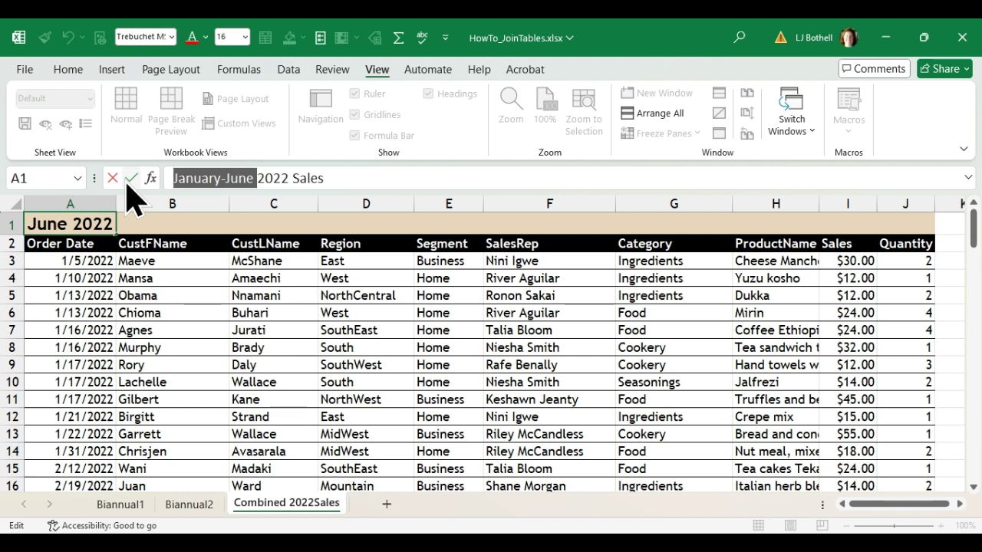
{"action": "type", "text": "ALL"}
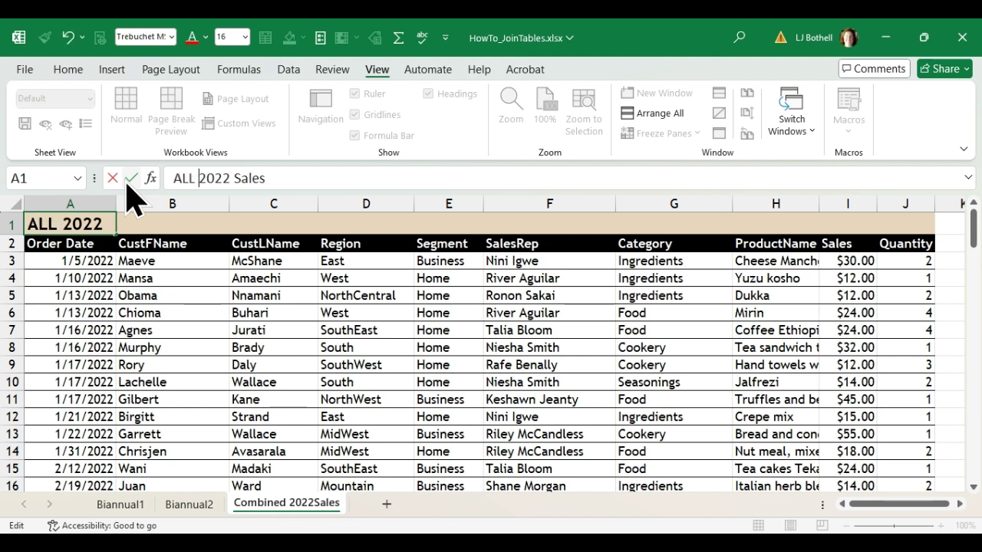
{"action": "key", "text": "Return"}
{"action": "left_click", "coordinate": [220, 314]}
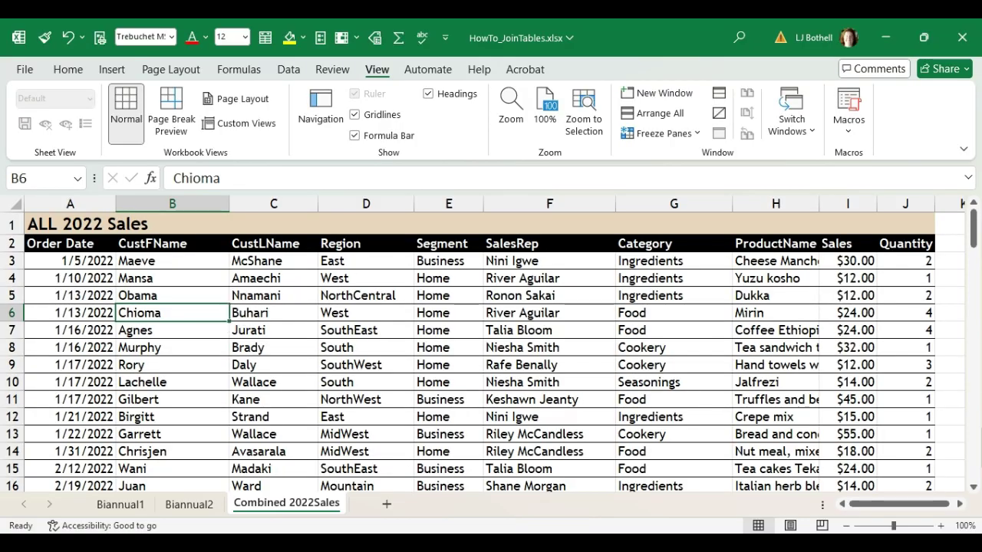
Split the sheet and freeze panes so the title, header rows and Order Date column stay fixed
{"action": "left_click_drag", "start_coordinate": [976, 475], "coordinate": [974, 230]}
{"action": "left_click", "coordinate": [723, 93]}
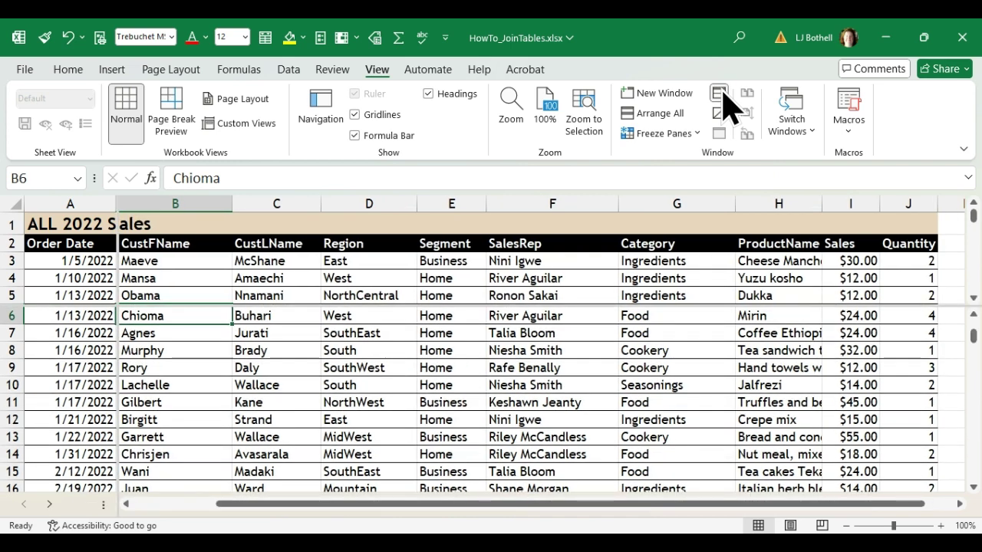
{"action": "left_click", "coordinate": [723, 92]}
{"action": "left_click", "coordinate": [724, 97]}
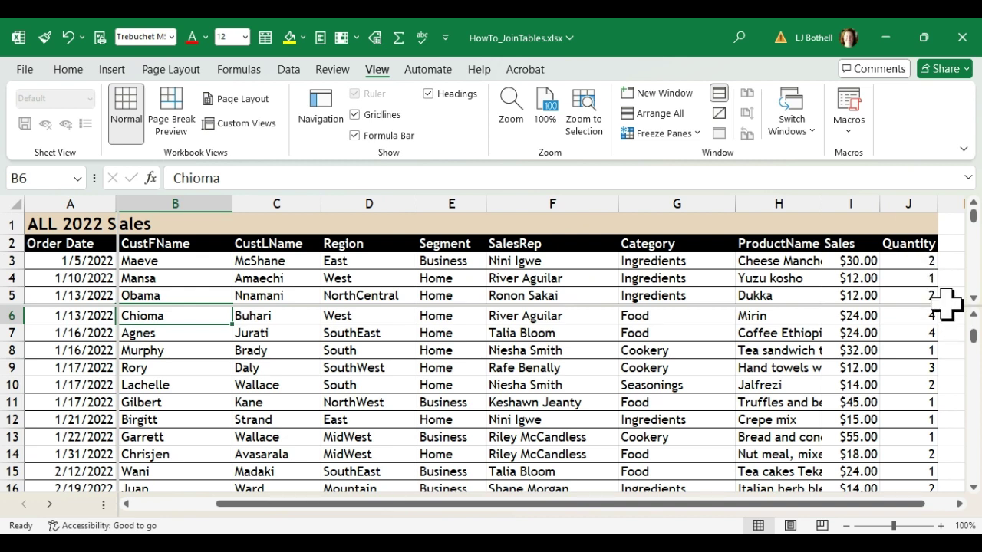
{"action": "left_click_drag", "start_coordinate": [946, 305], "coordinate": [934, 254]}
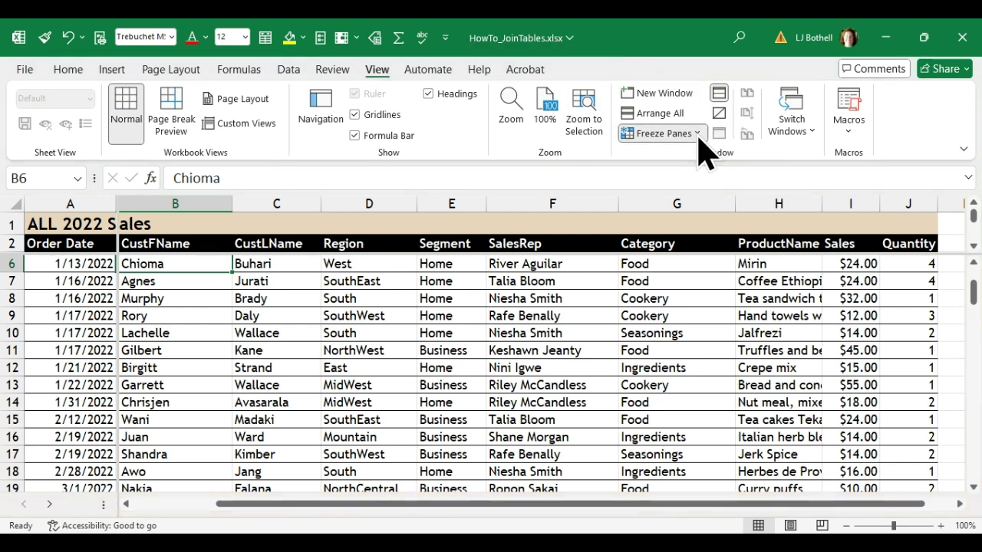
{"action": "key", "text": "alt+w"}
{"action": "key", "text": "f"}
{"action": "key", "text": "f"}
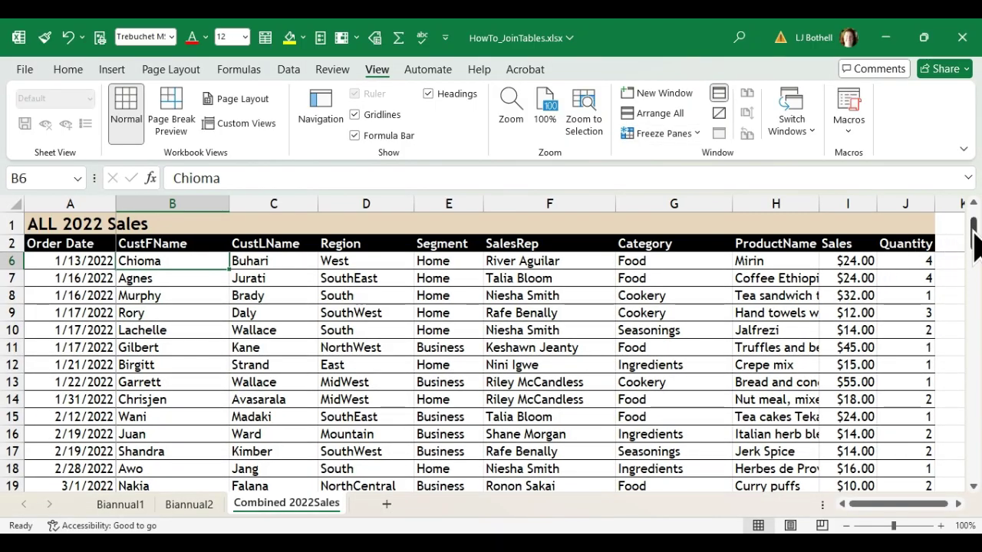
{"action": "left_click_drag", "start_coordinate": [975, 244], "coordinate": [974, 460]}
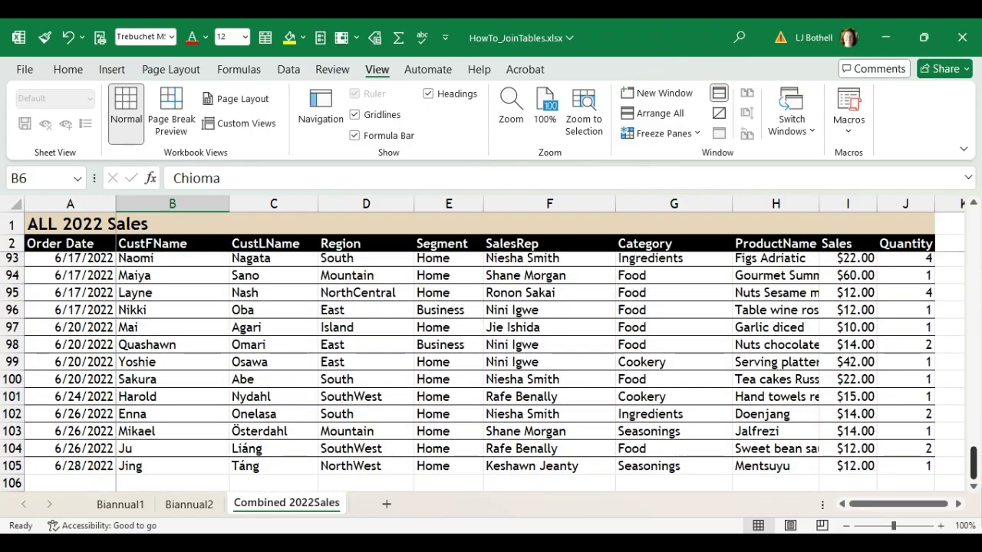
{"action": "scroll", "coordinate": [372, 471], "scroll_direction": "down", "scroll_amount": 1}
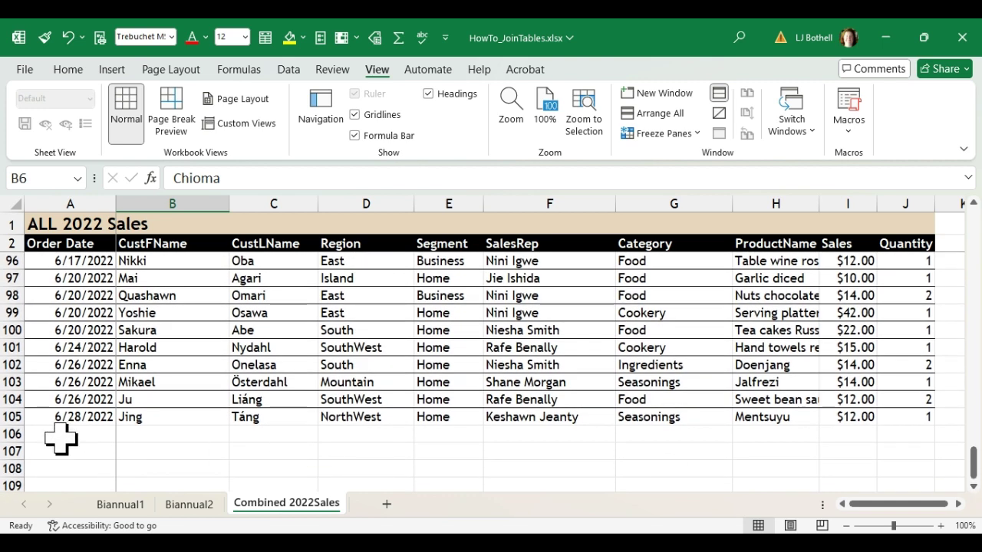
Copy the July–December data rows 3–151 from the Biannual2 sheet
{"action": "left_click", "coordinate": [61, 434]}
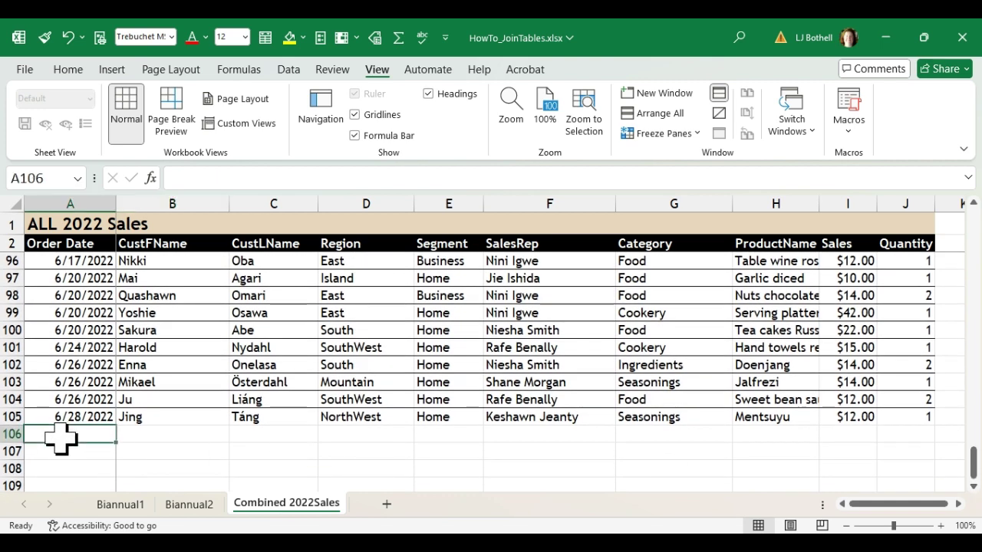
{"action": "left_click", "coordinate": [197, 509]}
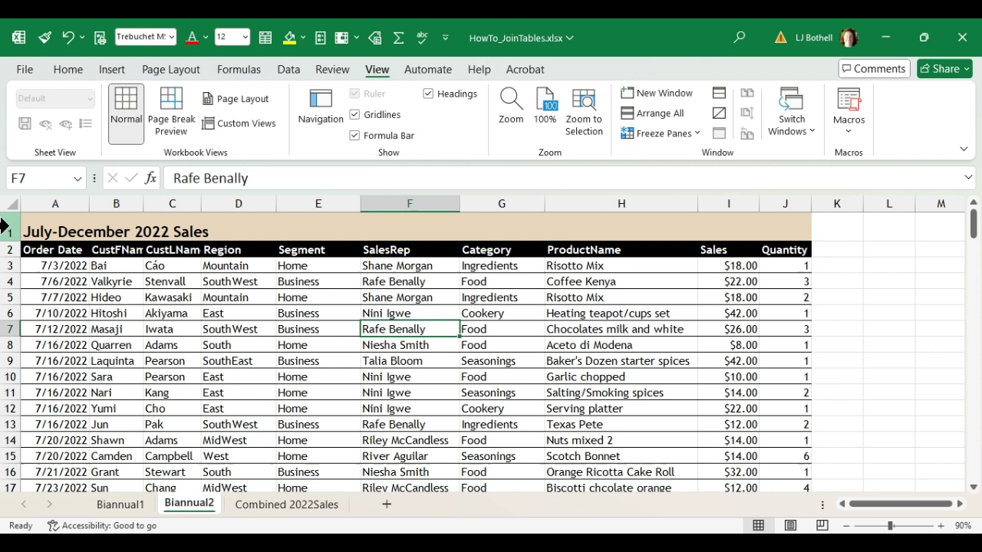
{"action": "left_click_drag", "start_coordinate": [6, 231], "coordinate": [6, 250]}
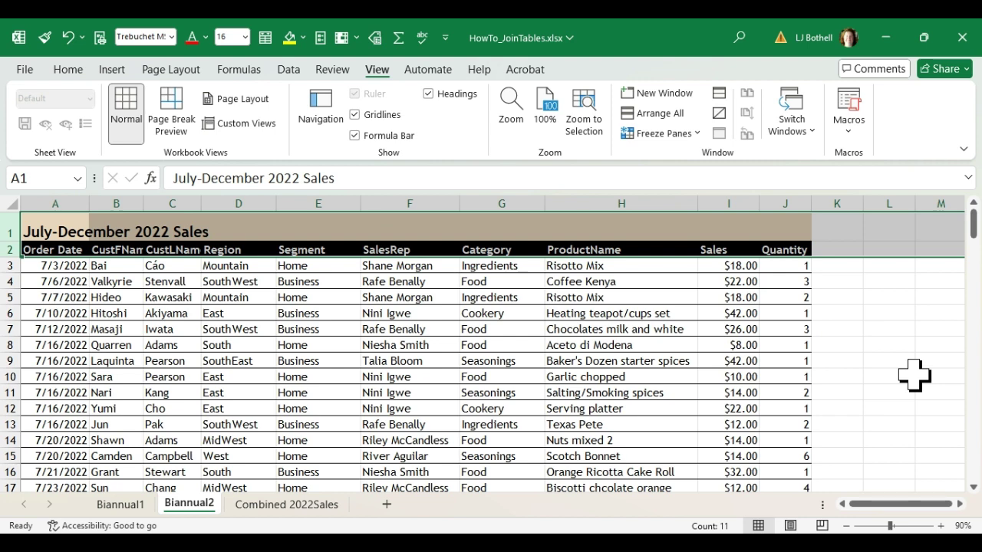
{"action": "left_click", "coordinate": [865, 316]}
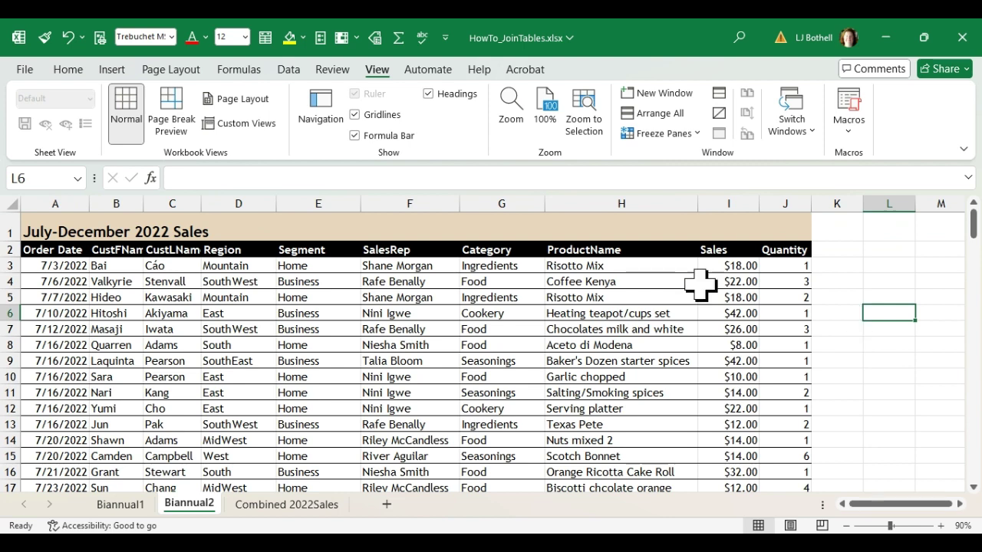
{"action": "left_click", "coordinate": [6, 265]}
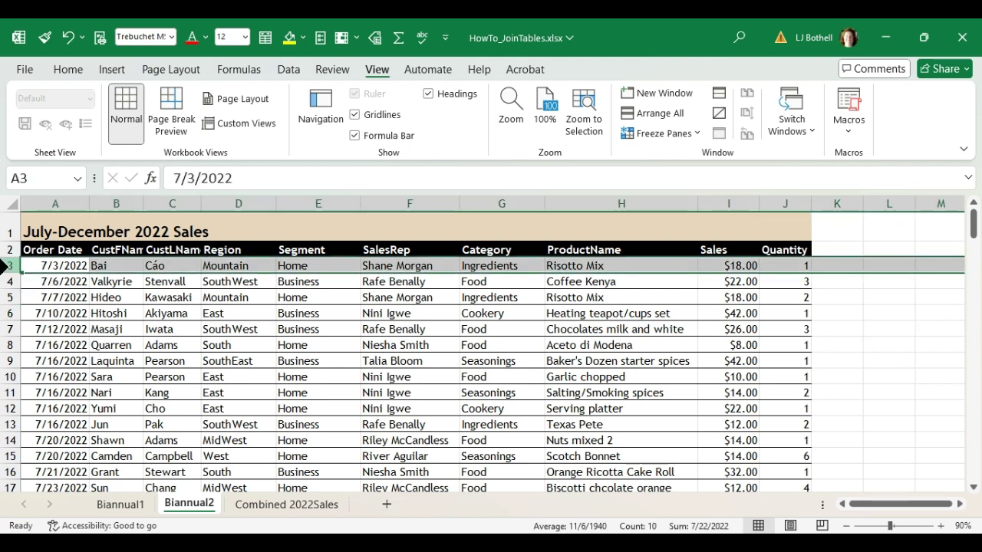
{"action": "left_click_drag", "start_coordinate": [35, 265], "coordinate": [789, 268]}
{"action": "left_click", "coordinate": [5, 266]}
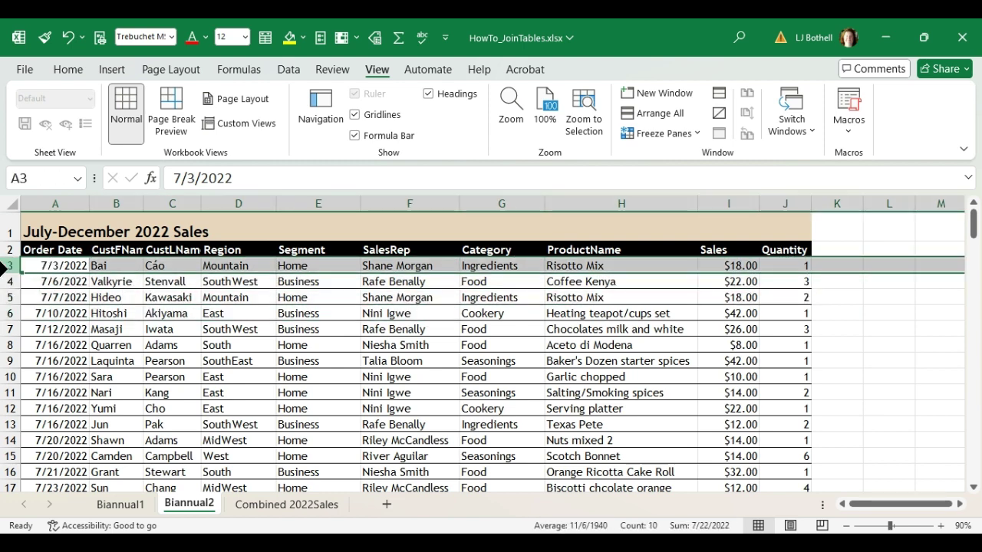
{"action": "left_click_drag", "start_coordinate": [5, 266], "coordinate": [6, 307]}
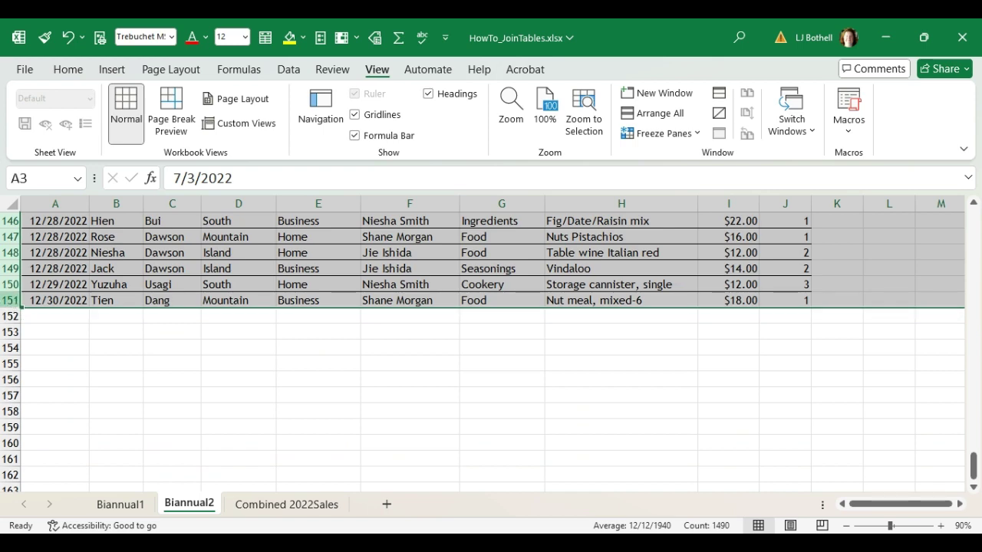
{"action": "key", "text": "ctrl+c"}
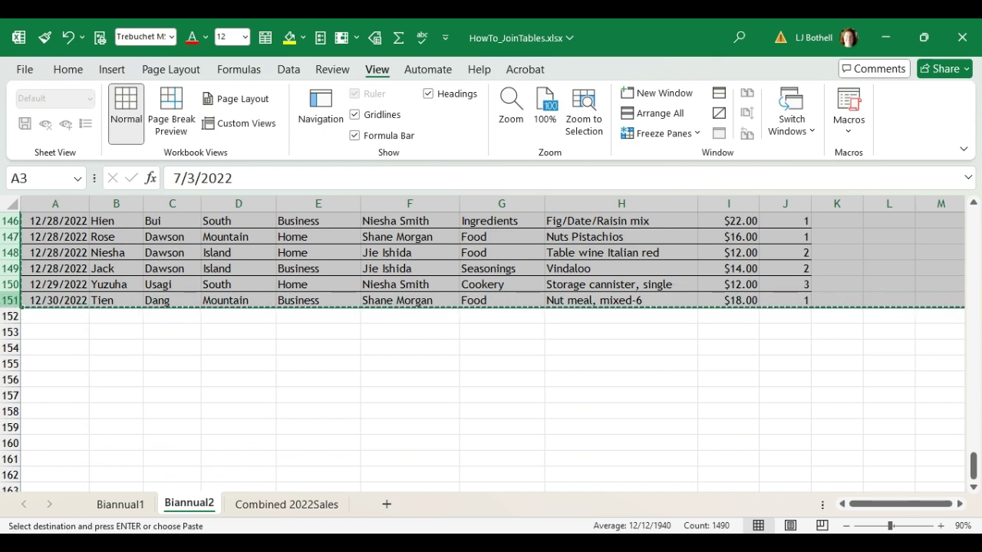
Paste the July–December rows into Combined 2022Sales starting at row 106
{"action": "left_click", "coordinate": [278, 505]}
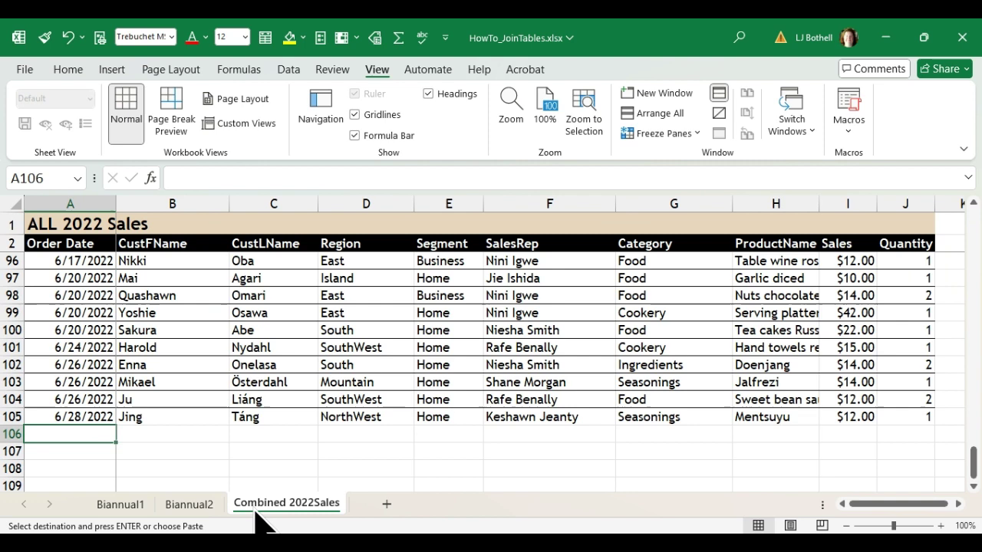
{"action": "left_click", "coordinate": [7, 434]}
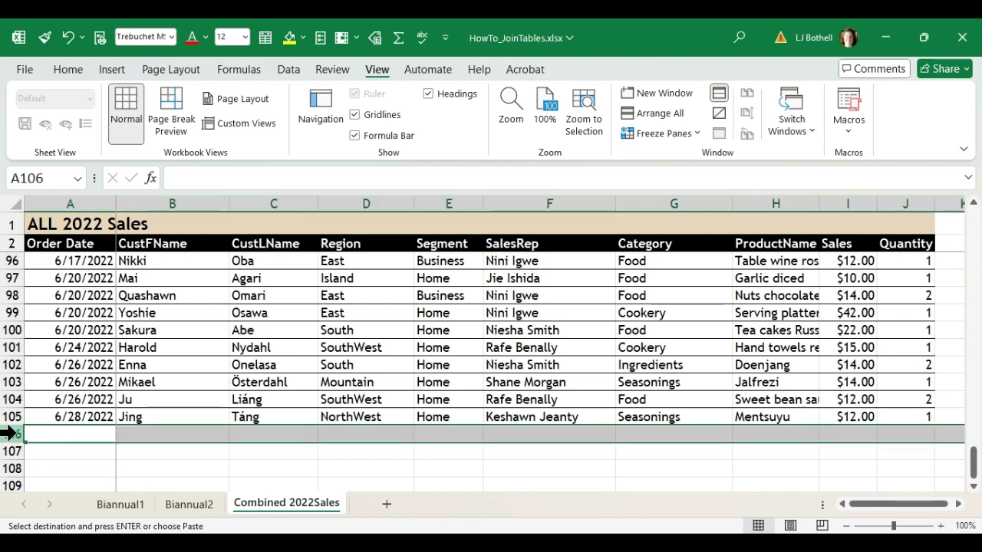
{"action": "key", "text": "ctrl+v"}
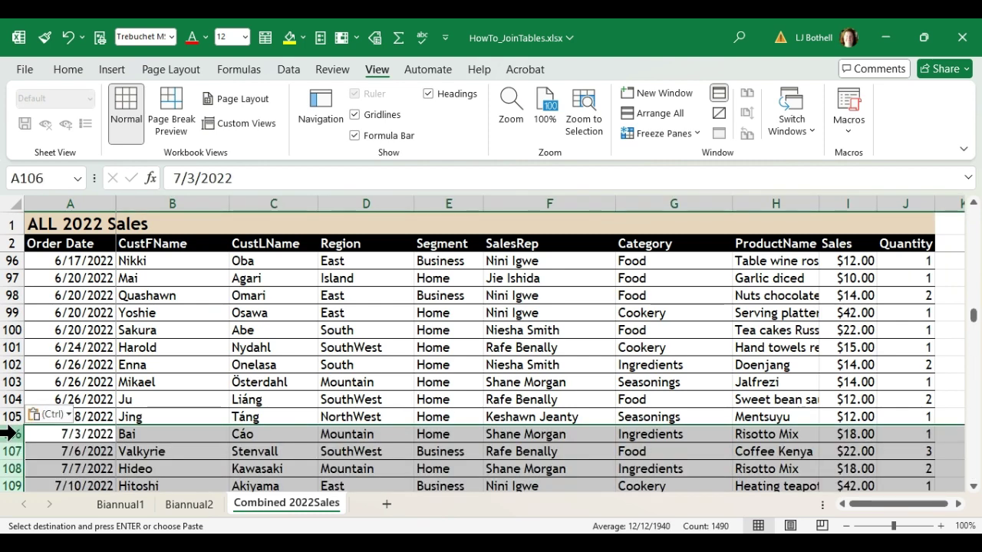
{"action": "left_click", "coordinate": [334, 419]}
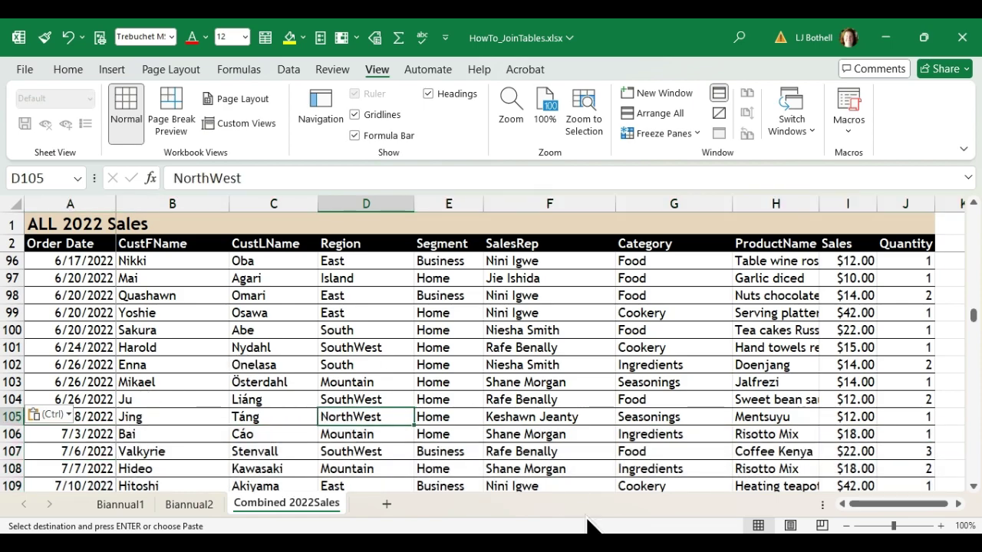
{"action": "scroll", "coordinate": [972, 491], "scroll_direction": "down", "scroll_amount": 2}
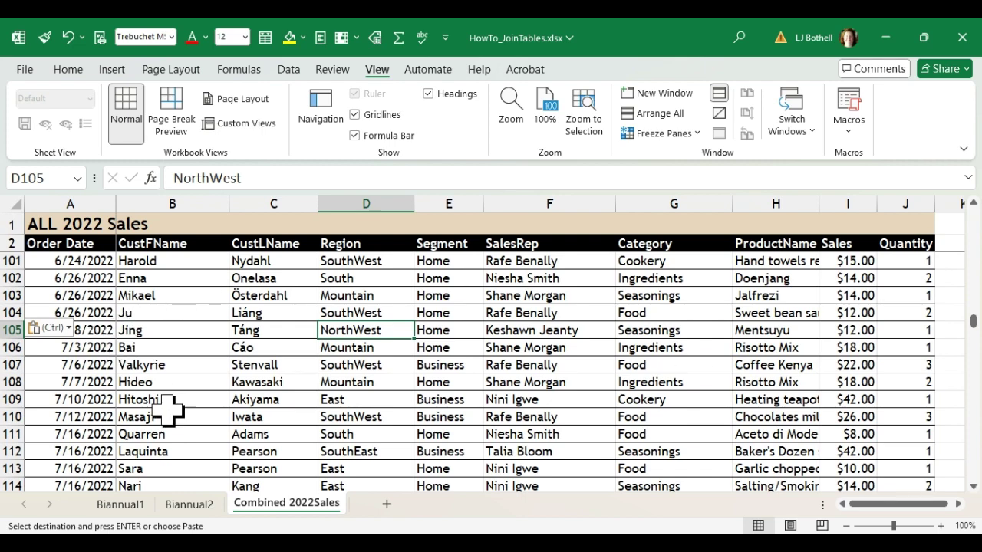
{"action": "left_click", "coordinate": [103, 352]}
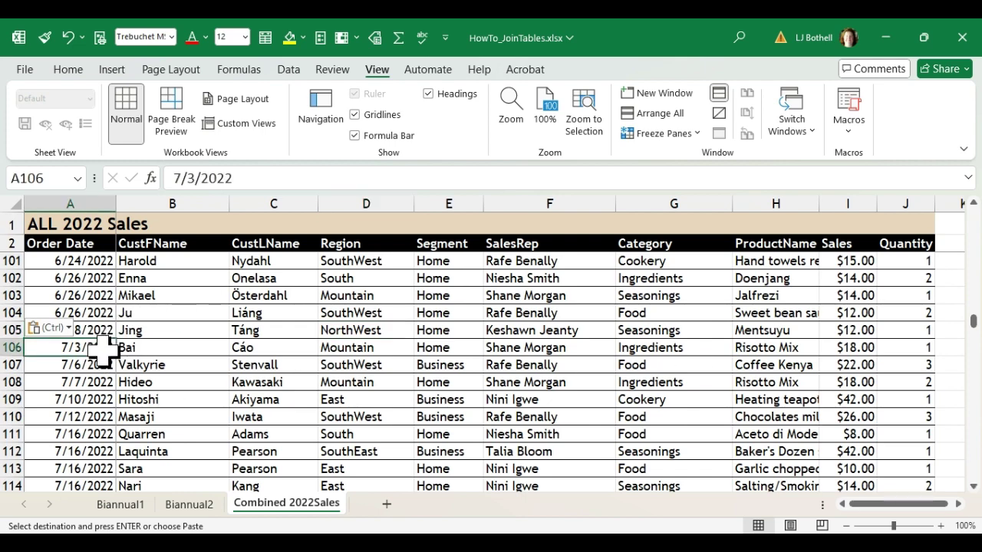
Check the combined data ends at row 254 and save the workbook
{"action": "scroll", "coordinate": [975, 468], "scroll_direction": "down", "scroll_amount": 20}
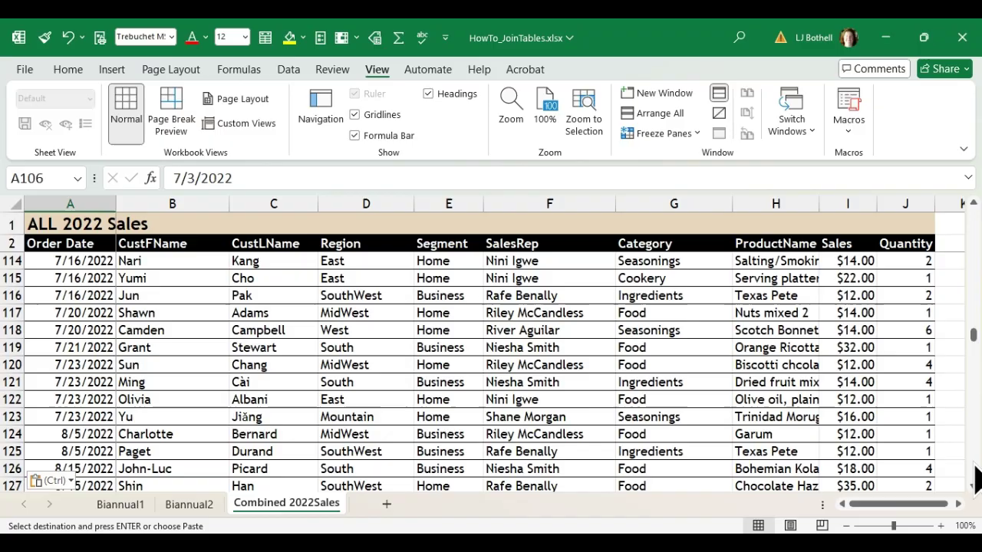
{"action": "scroll", "coordinate": [976, 476], "scroll_direction": "down", "scroll_amount": 17}
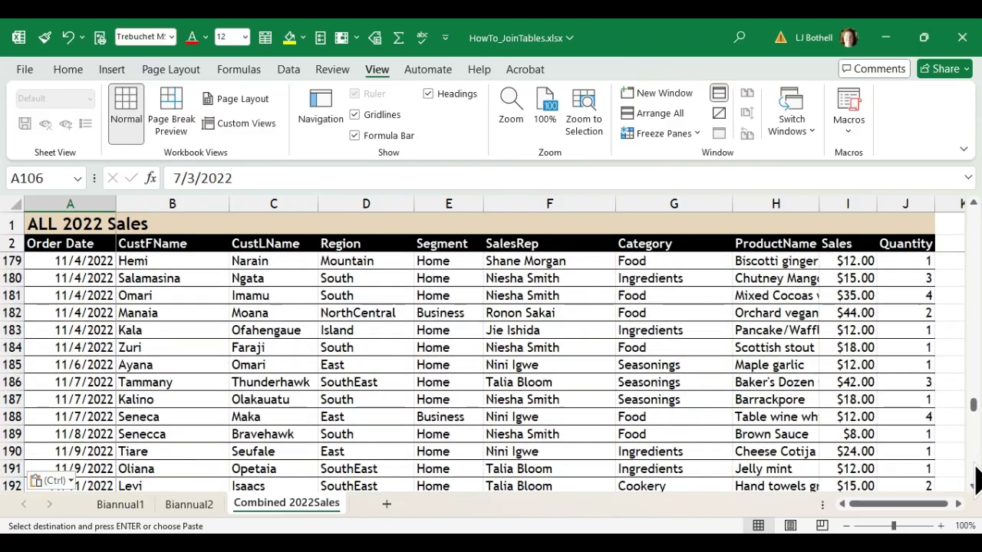
{"action": "scroll", "coordinate": [974, 479], "scroll_direction": "down", "scroll_amount": 4}
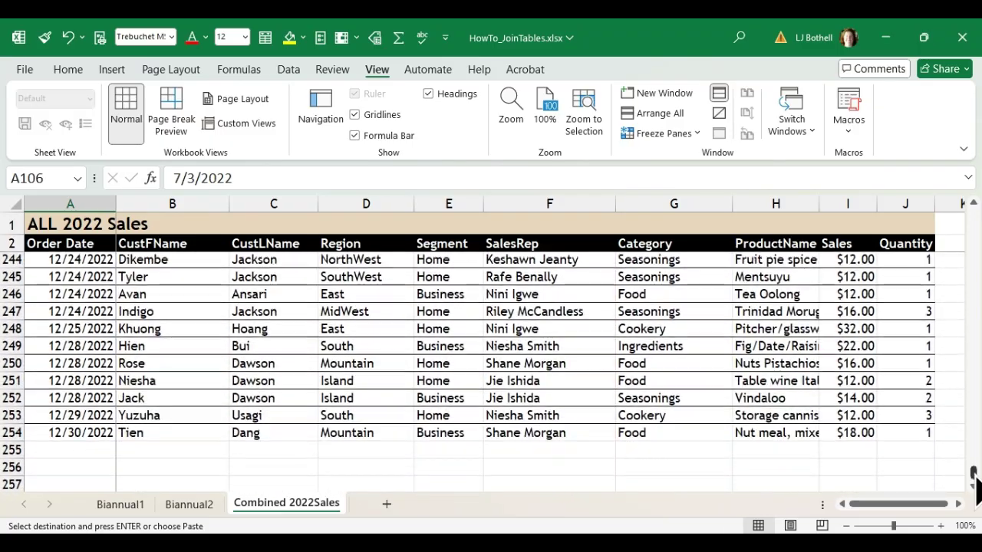
{"action": "left_click", "coordinate": [506, 339]}
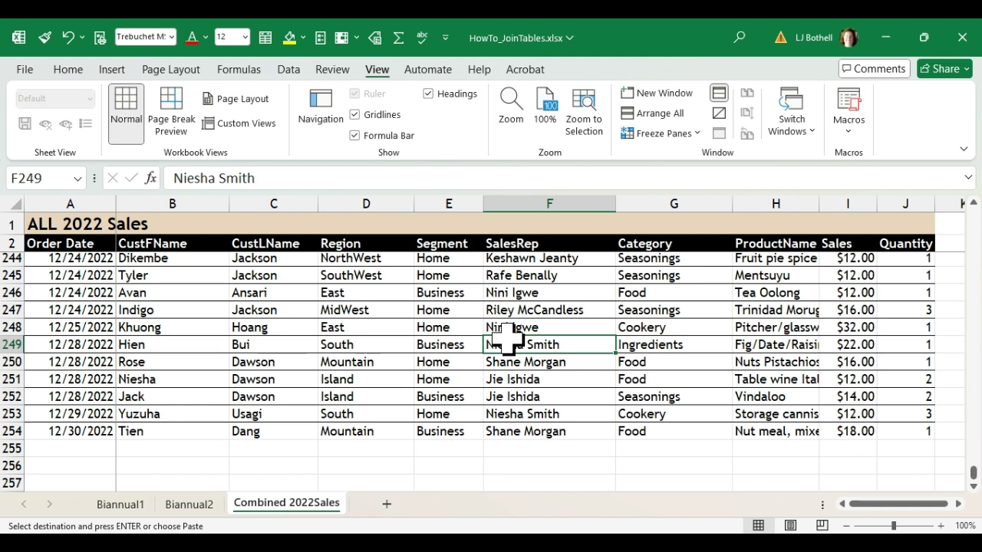
{"action": "key", "text": "ctrl+s"}
{"action": "left_click", "coordinate": [332, 384]}
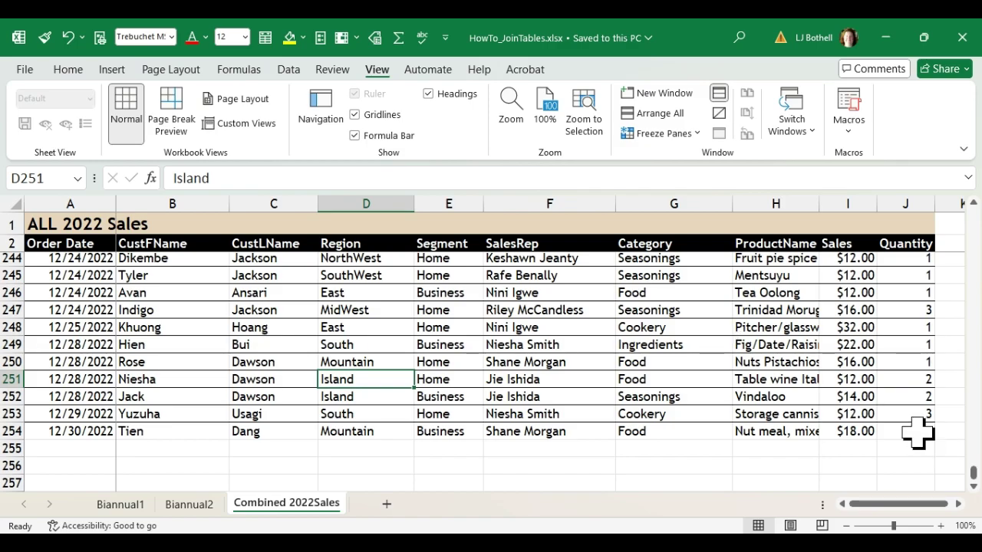
Format the A2:J254 sales range as an Excel table (Table1) with header filters
{"action": "left_click_drag", "start_coordinate": [918, 433], "coordinate": [12, 247]}
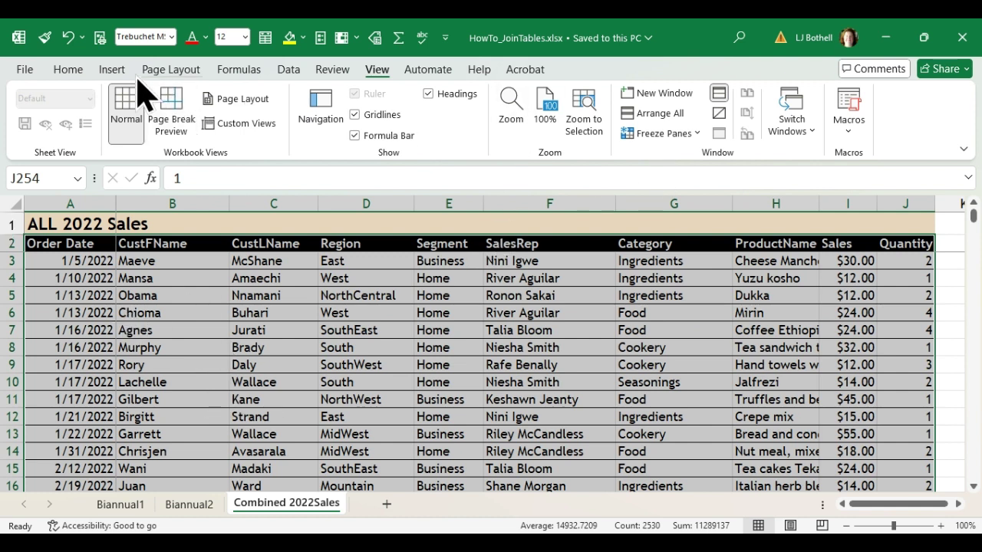
{"action": "left_click", "coordinate": [63, 73]}
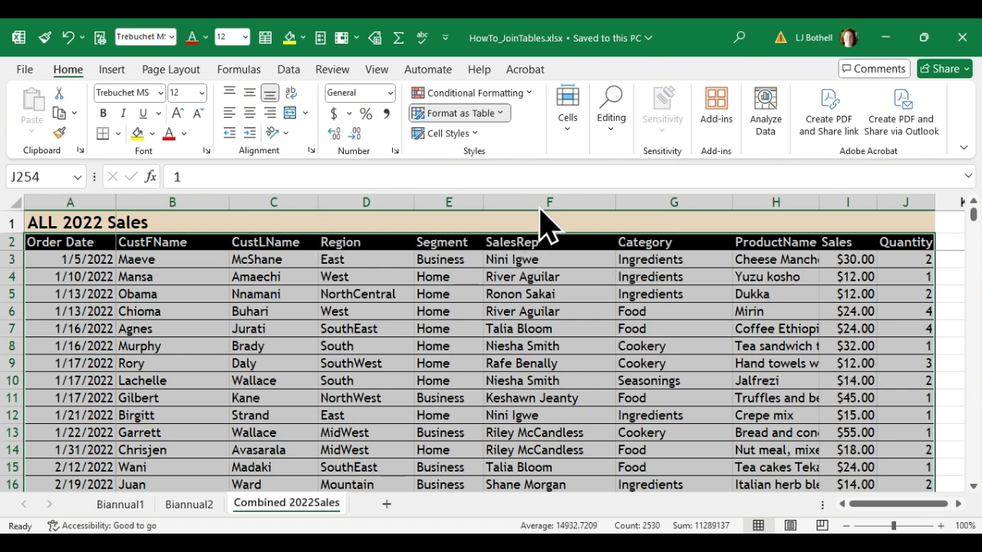
{"action": "key", "text": "ctrl+c"}
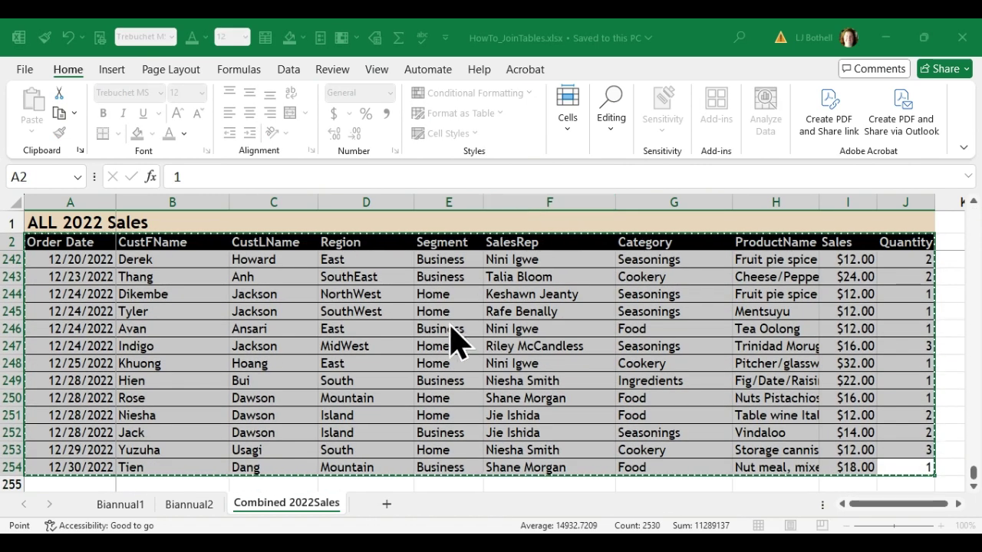
{"action": "key", "text": "Return"}
{"action": "left_click", "coordinate": [408, 366]}
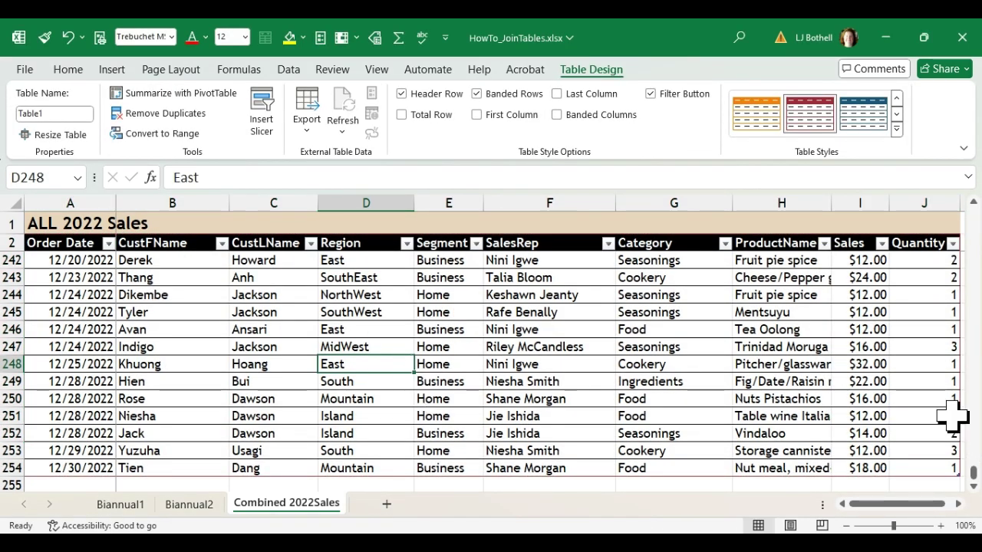
{"action": "left_click", "coordinate": [427, 336]}
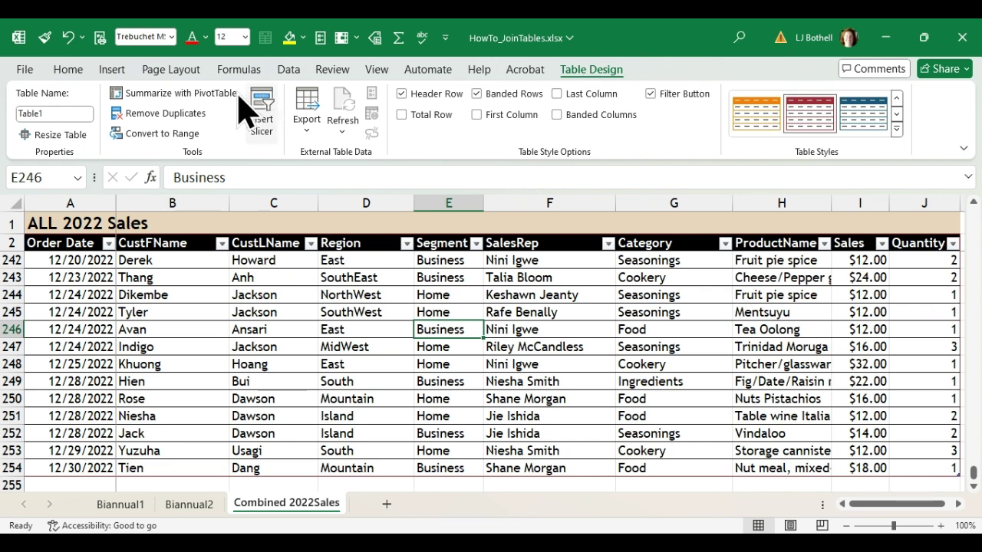
Insert a recommended PivotTable summing Sales by Category on a new sheet
{"action": "left_click", "coordinate": [107, 71]}
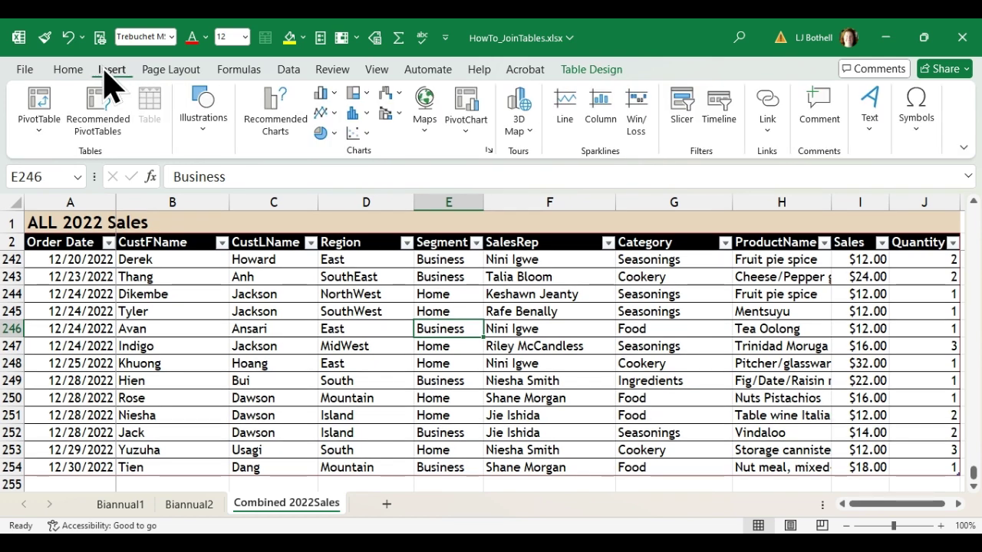
{"action": "left_click", "coordinate": [38, 137]}
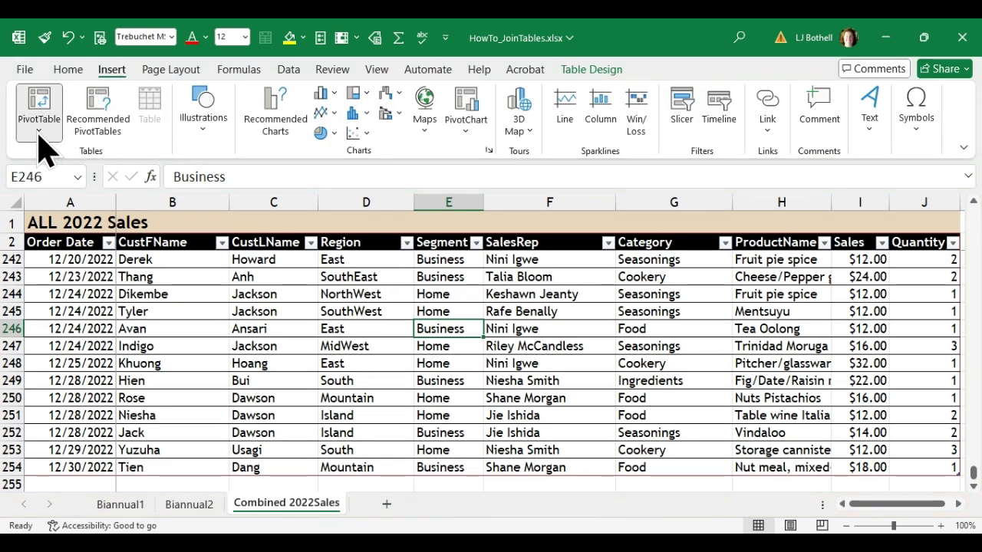
{"action": "left_click", "coordinate": [102, 149]}
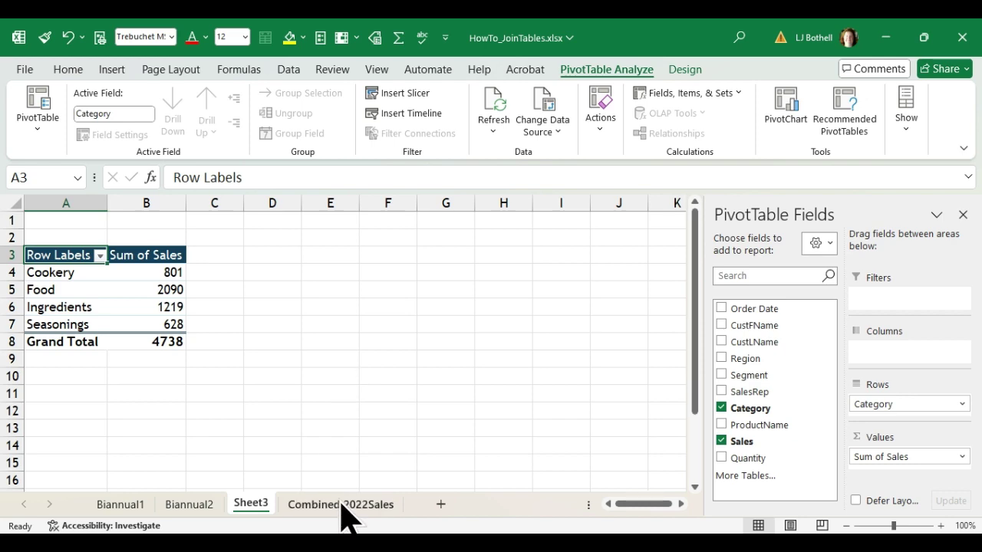
Rename the pivot table sheet from Sheet3 to 'CombinedTable Pivot Table'
{"action": "left_click", "coordinate": [342, 508]}
{"action": "left_click", "coordinate": [250, 504]}
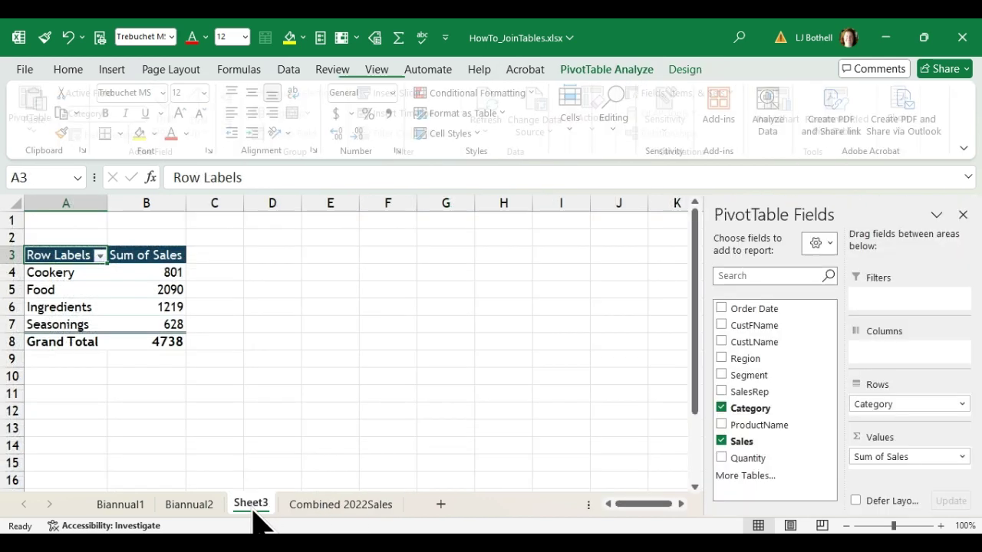
{"action": "left_click", "coordinate": [215, 409]}
{"action": "double_click", "coordinate": [250, 504]}
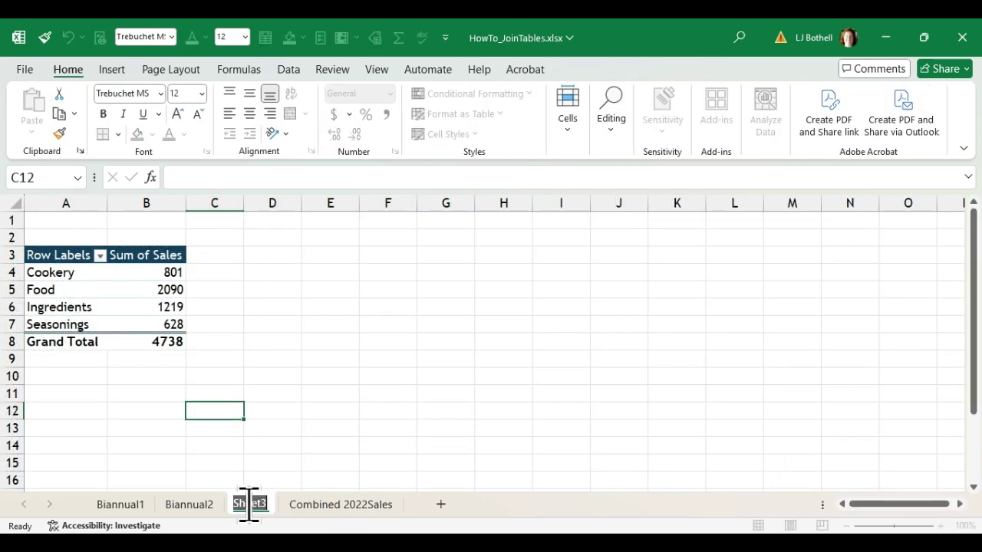
{"action": "type", "text": "Comb"}
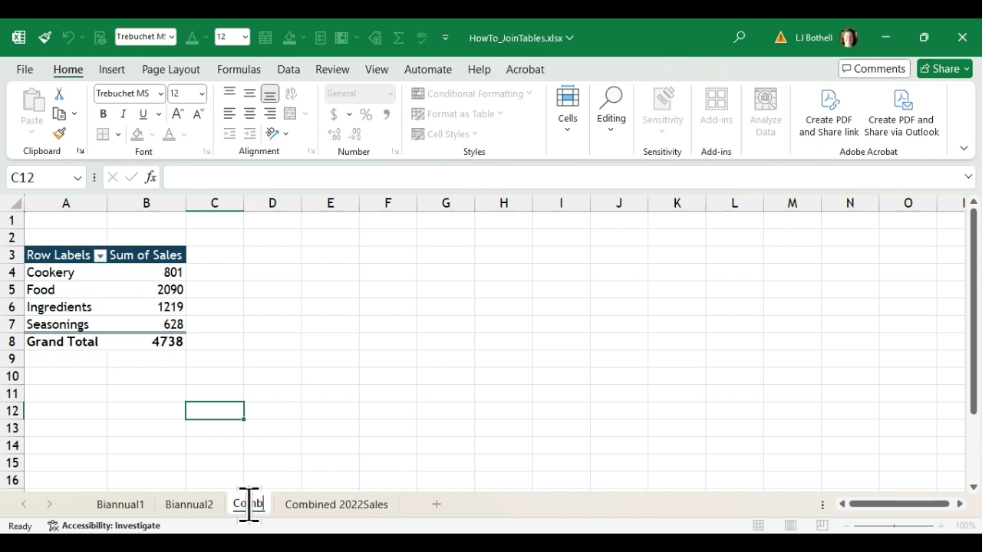
{"action": "type", "text": "inedTable"}
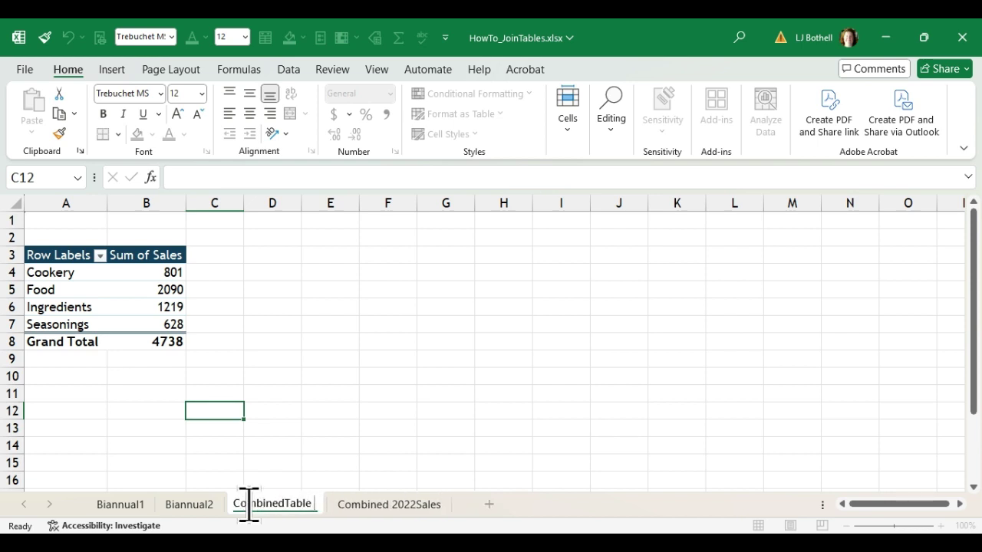
{"action": "type", "text": " Pivot Table"}
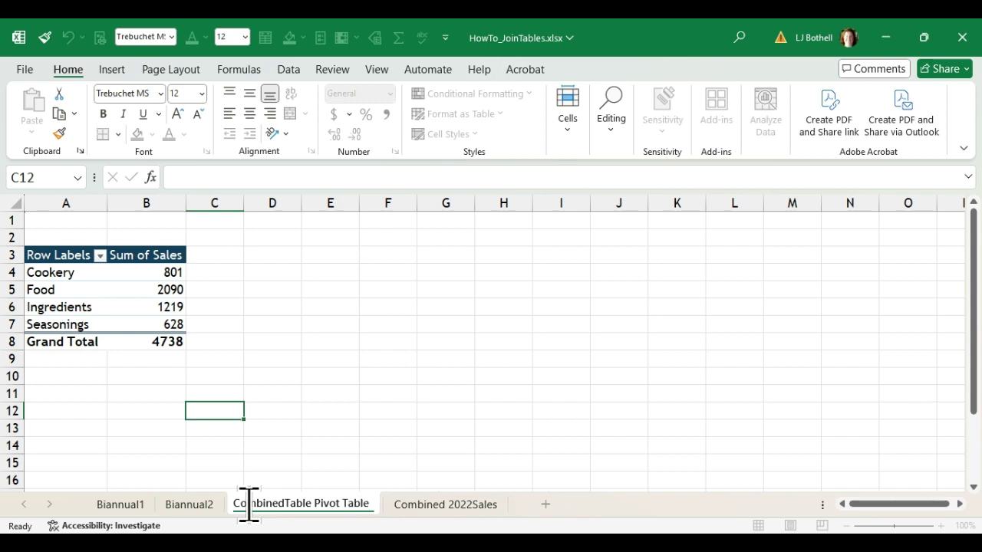
{"action": "key", "text": "Return"}
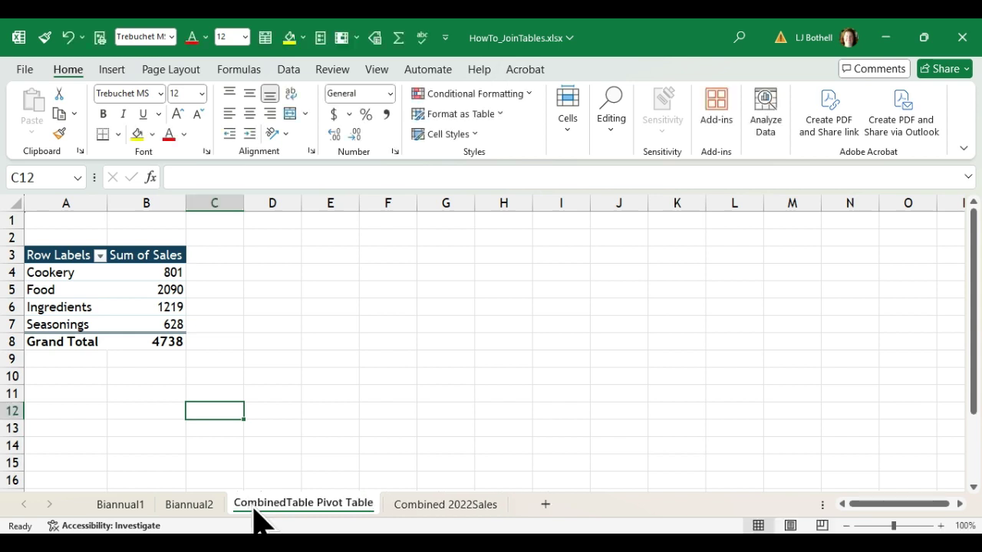
Move the pivot sheet after Combined 2022Sales and check the Biannual1 and Biannual2 sheets
{"action": "left_click_drag", "start_coordinate": [253, 508], "coordinate": [511, 512]}
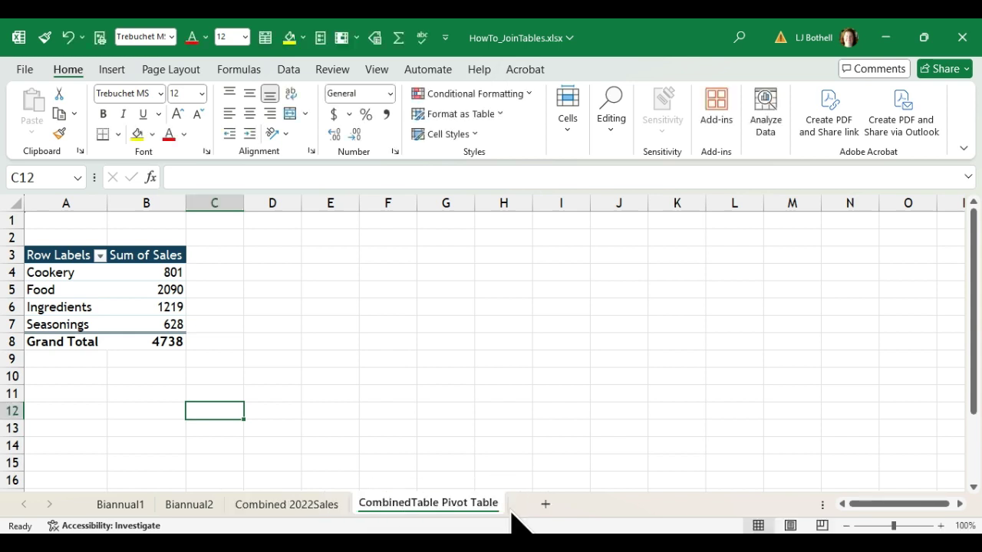
{"action": "left_click", "coordinate": [282, 508]}
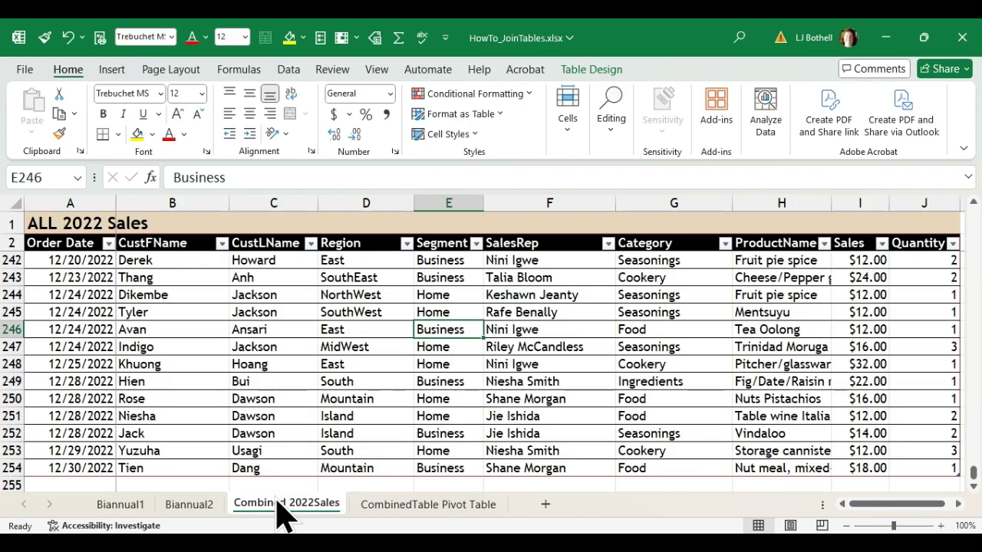
{"action": "left_click", "coordinate": [116, 510]}
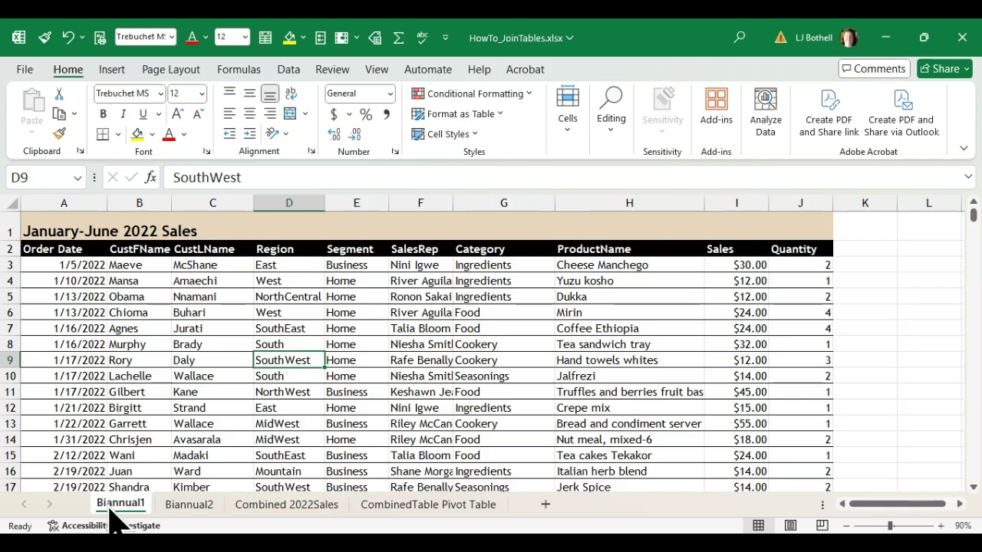
{"action": "left_click", "coordinate": [180, 510]}
{"action": "left_click", "coordinate": [119, 509]}
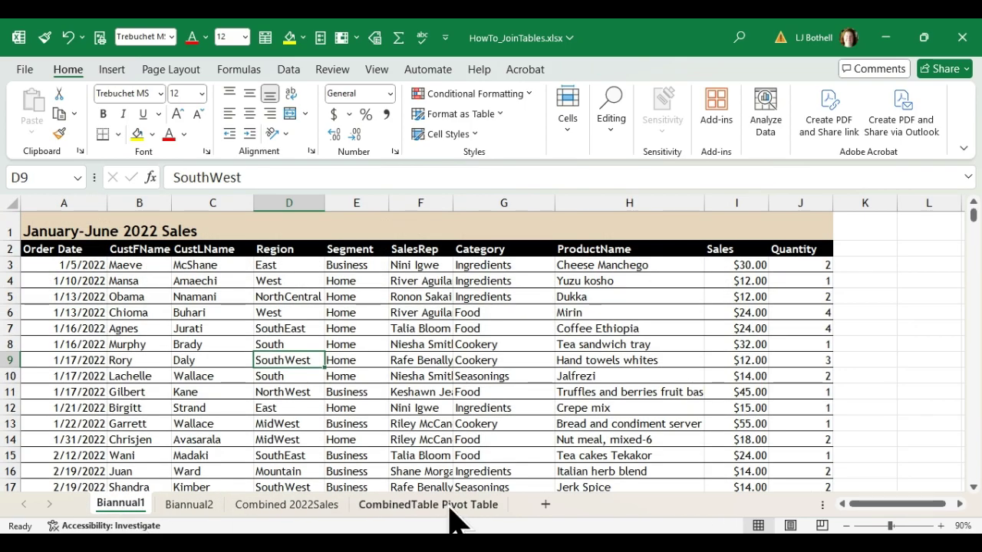
{"action": "left_click", "coordinate": [456, 517]}
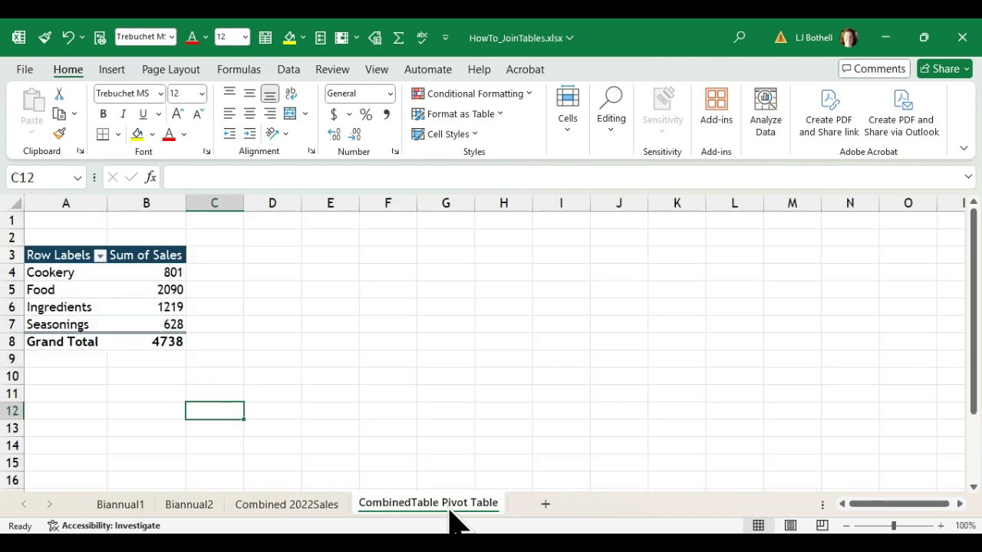
Regroup the pivot rows as Region first with Category beneath each region
{"action": "left_click", "coordinate": [90, 289]}
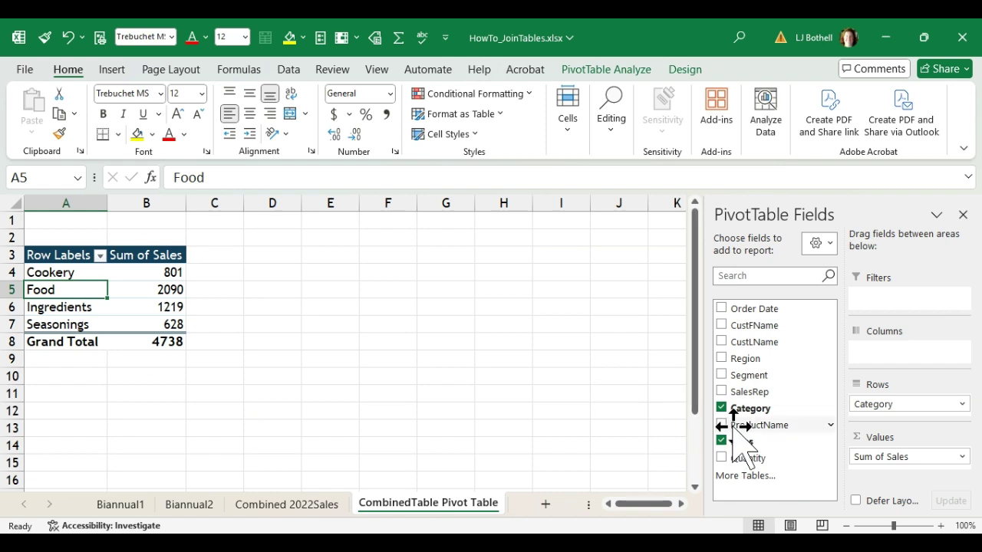
{"action": "left_click", "coordinate": [721, 359]}
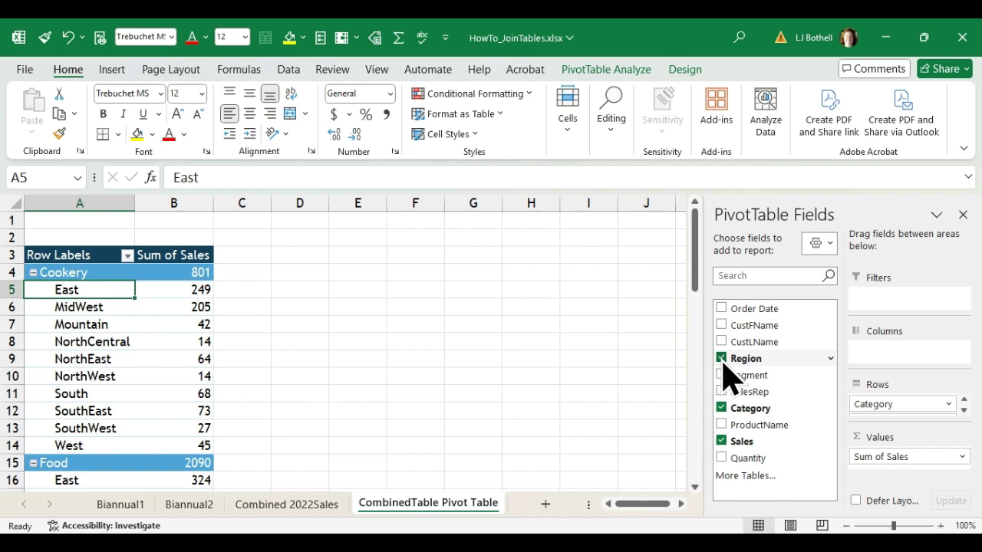
{"action": "left_click", "coordinate": [721, 358]}
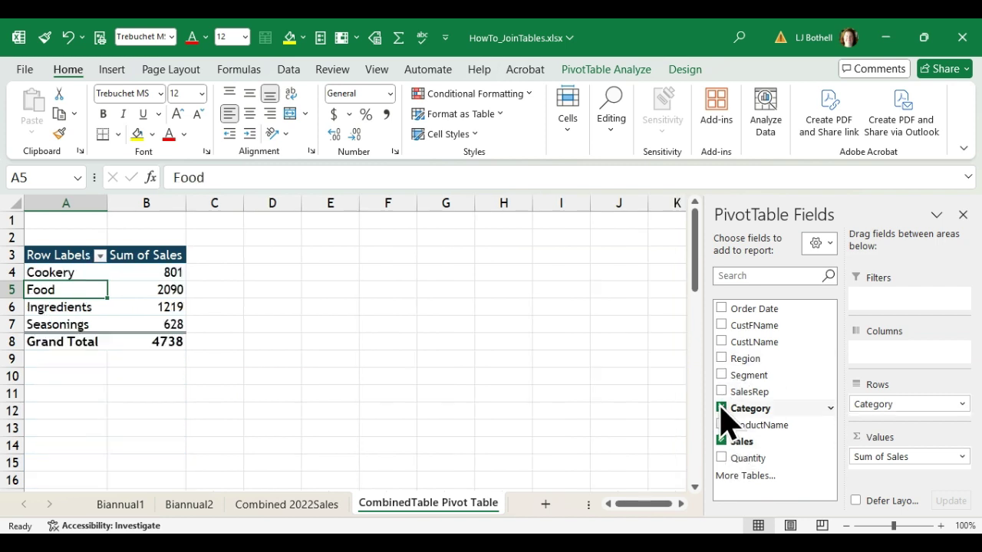
{"action": "left_click", "coordinate": [721, 408]}
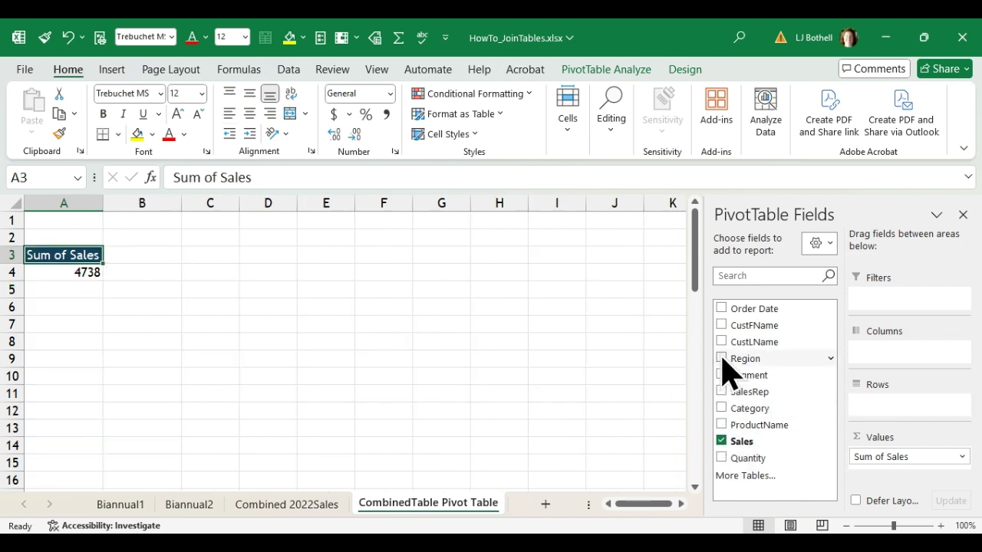
{"action": "left_click", "coordinate": [722, 358]}
{"action": "left_click", "coordinate": [722, 409]}
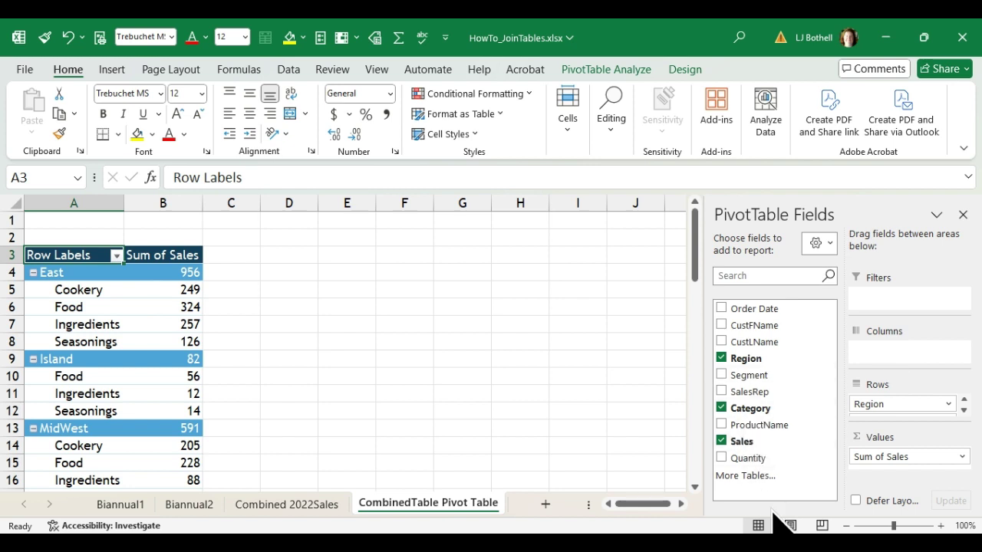
Try ProductName as a pivot field, including as columns, then remove it
{"action": "left_click", "coordinate": [721, 425]}
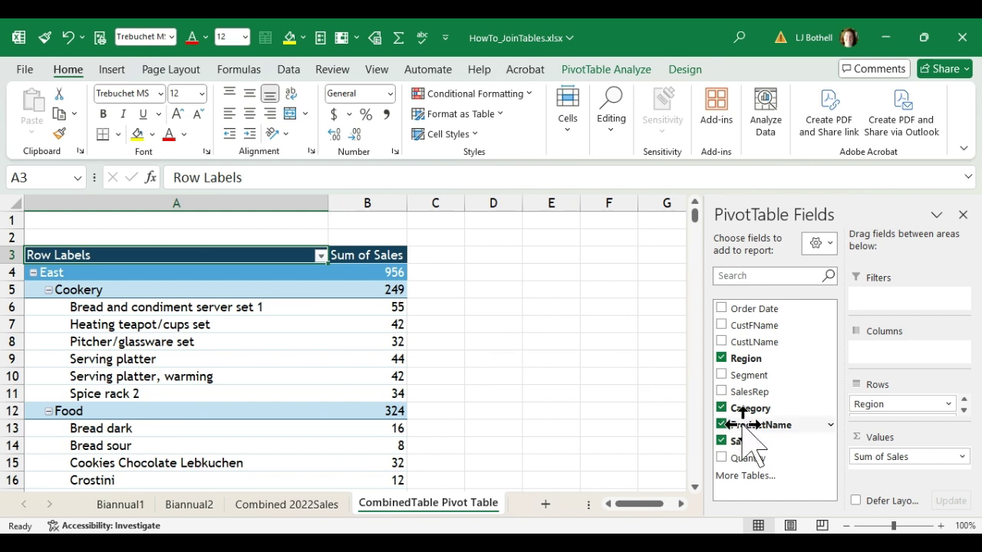
{"action": "left_click_drag", "start_coordinate": [761, 425], "coordinate": [899, 357]}
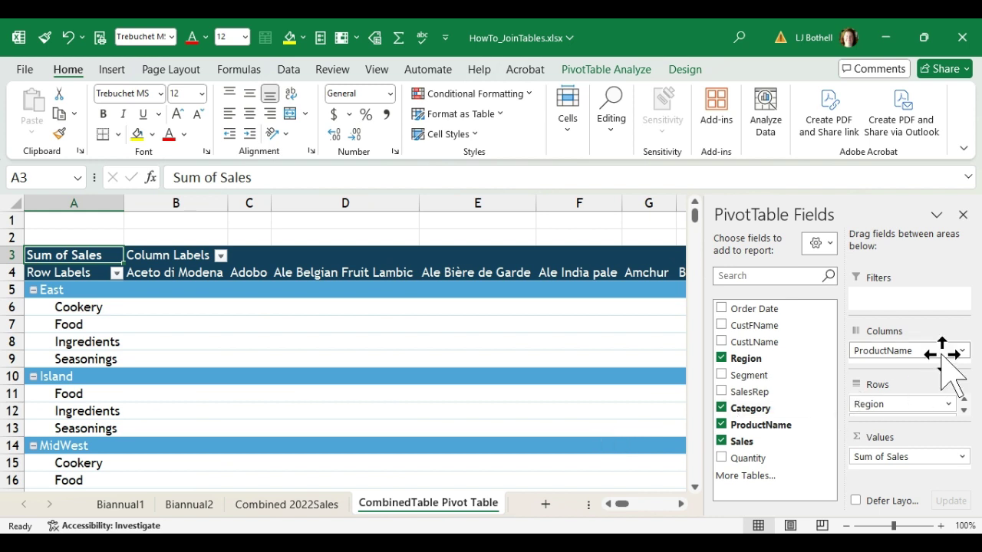
{"action": "left_click_drag", "start_coordinate": [939, 354], "coordinate": [750, 392]}
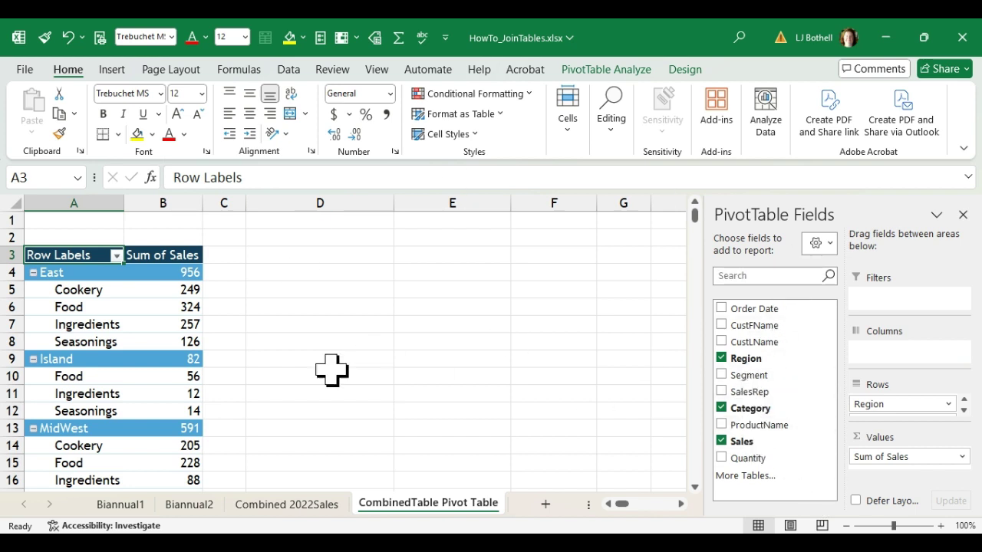
Deselect the pivot table and view the ALL 2022 Sales table through row 254 on Combined 2022Sales
{"action": "left_click", "coordinate": [418, 360]}
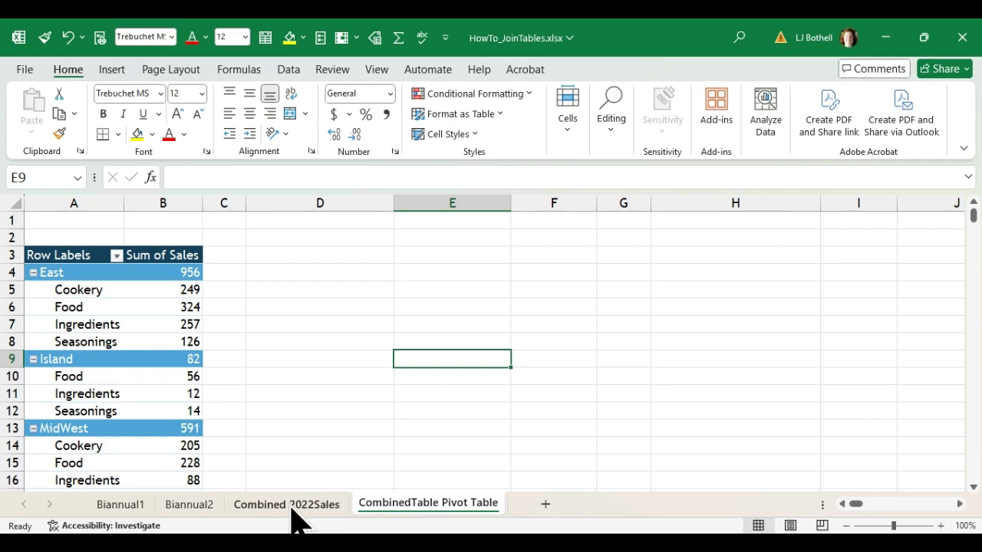
{"action": "left_click", "coordinate": [291, 504]}
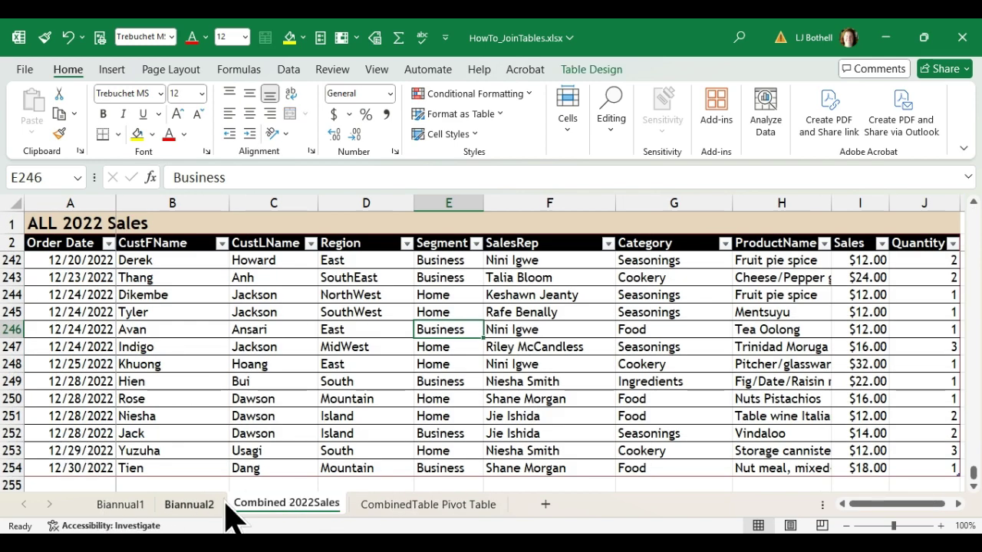
{"action": "left_click", "coordinate": [510, 433]}
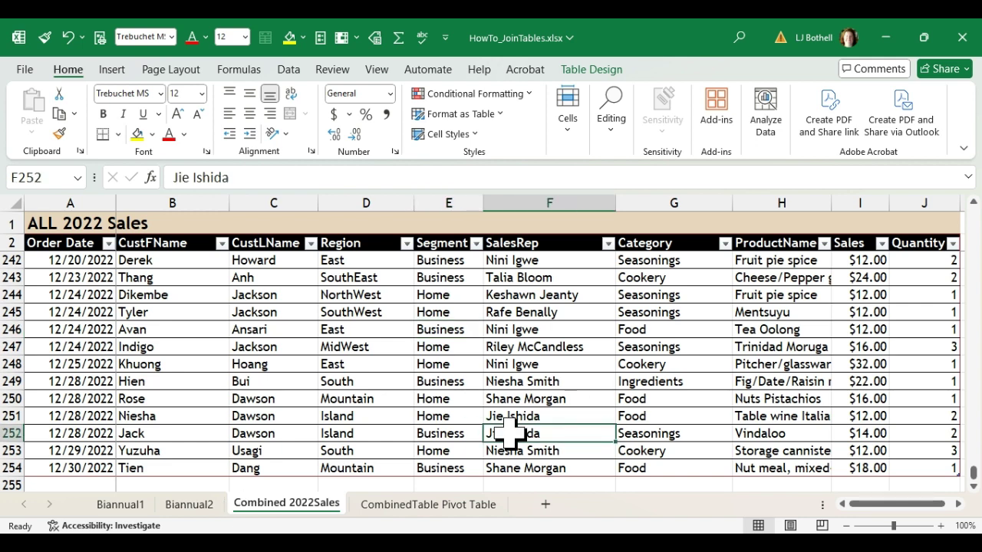